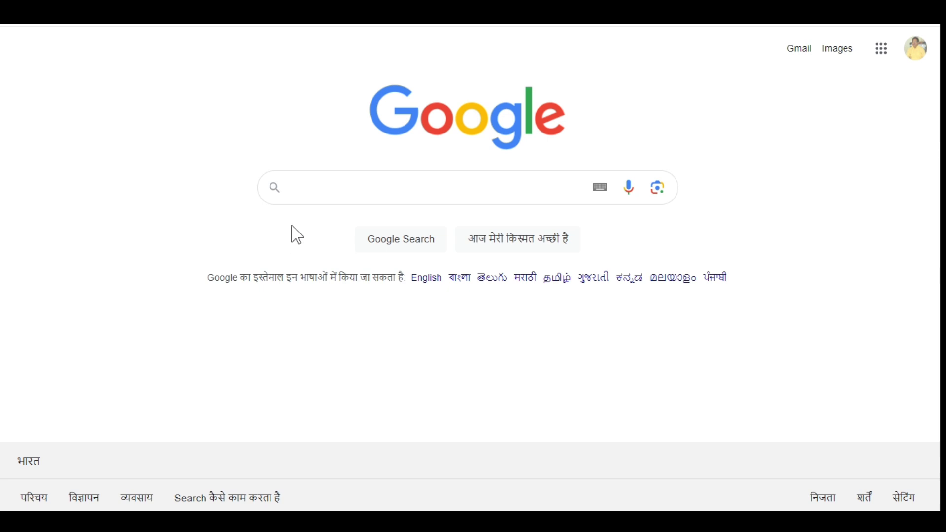
# - Search Google for 'udise plus.gov.in' and scroll down to the UDISE+ result links
pyautogui.click(311, 187)
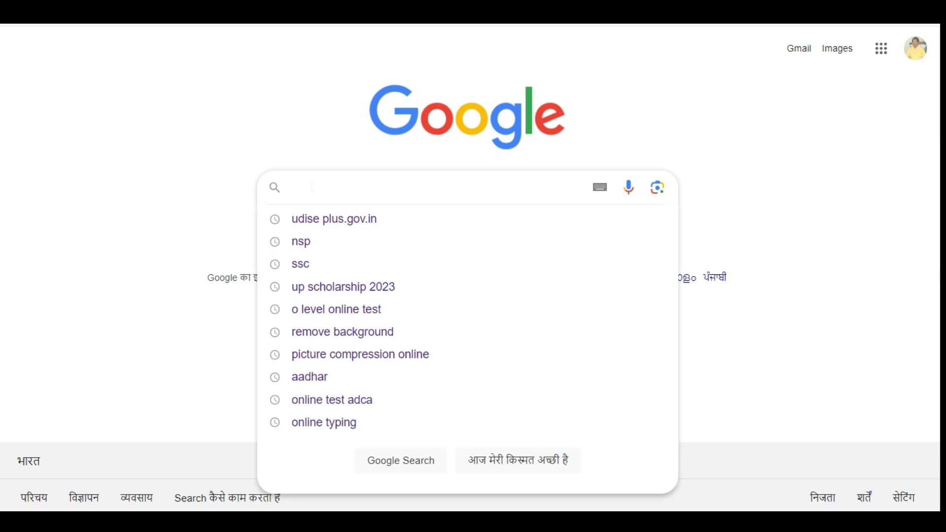
pyautogui.click(329, 226)
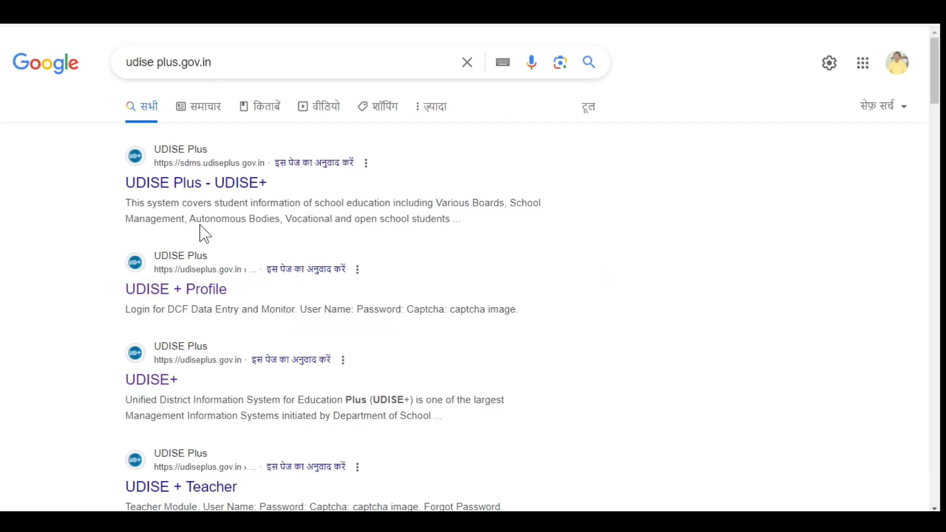
pyautogui.scroll(-1, 208, 238)
pyautogui.scroll(-1, 213, 241)
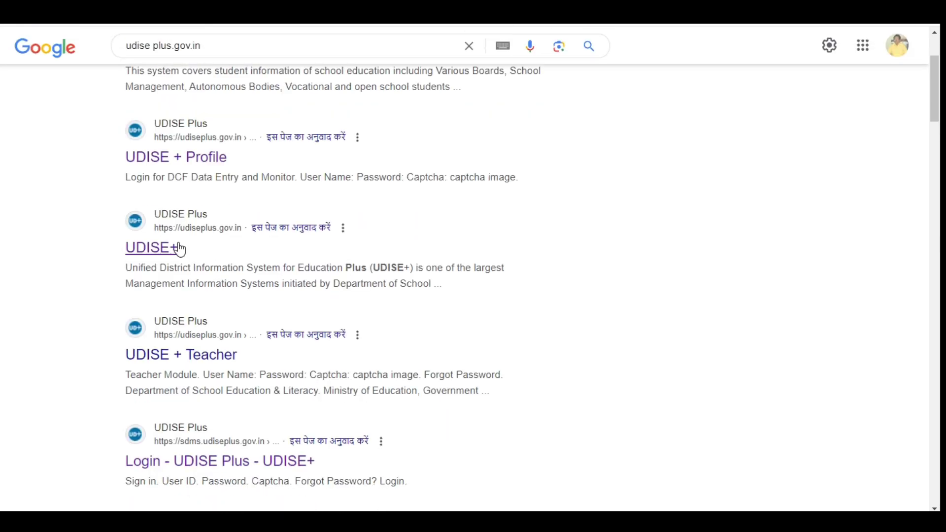
# - Open the UDISE+ search result to load the udiseplus.gov.in home page
pyautogui.click(143, 257)
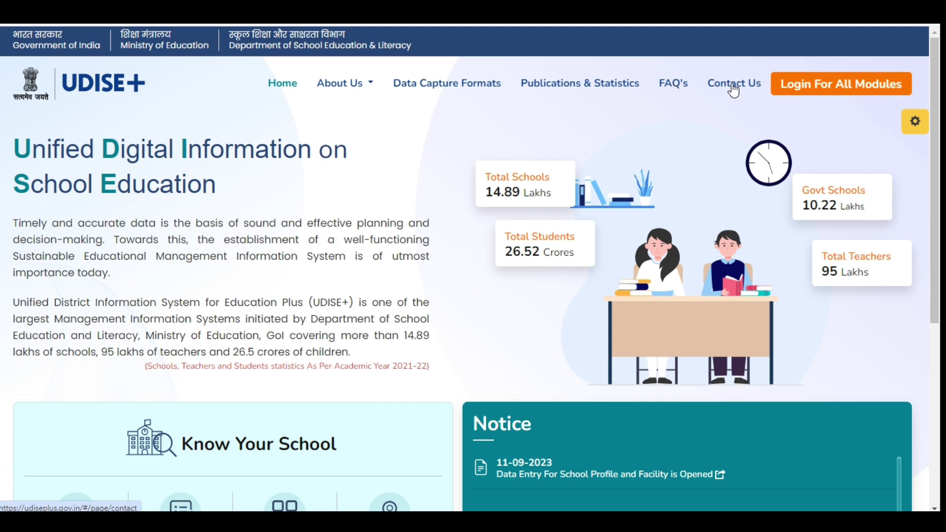
# - Open Login For All Modules and highlight the AY 2023-24 login heading
pyautogui.click(840, 84)
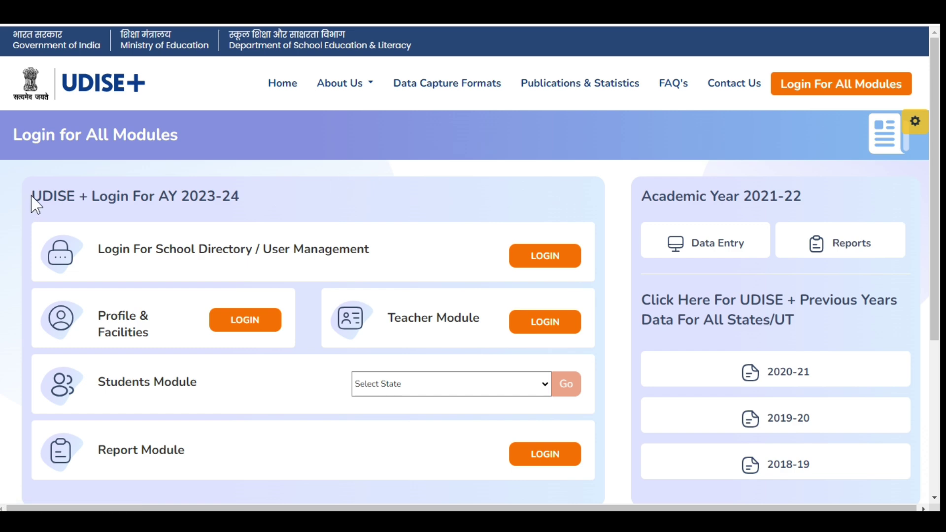
pyautogui.moveTo(31, 198); pyautogui.dragTo(240, 196)
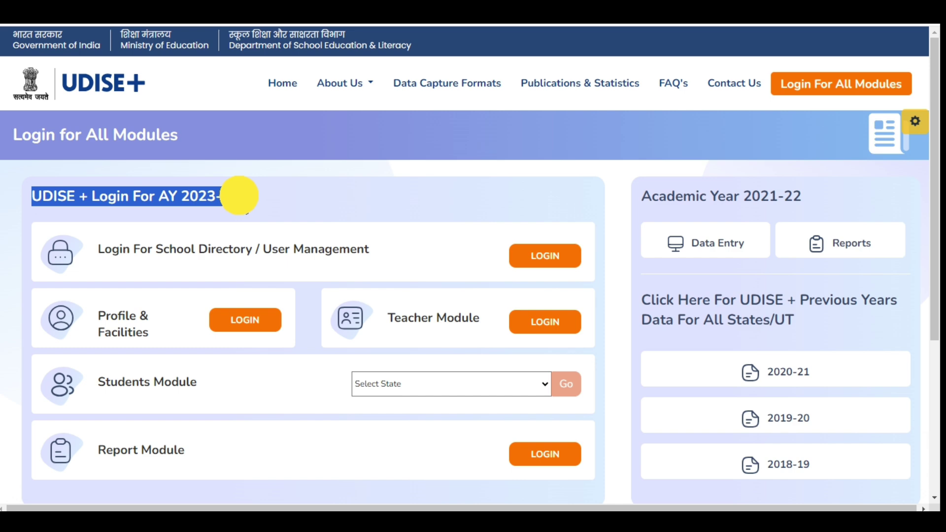
pyautogui.moveTo(239, 196); pyautogui.dragTo(247, 199)
pyautogui.click(262, 204)
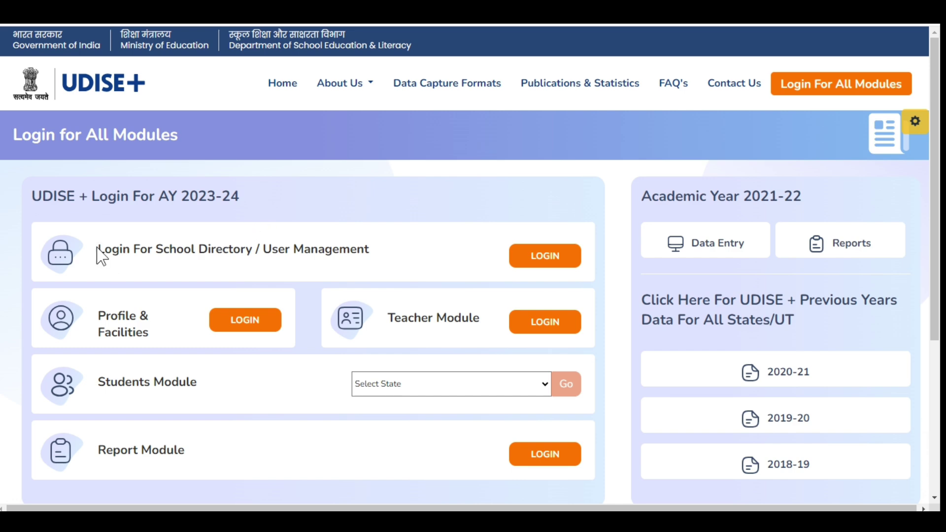
# - Highlight the School Directory / User Management, Profile & Facilities and Teacher Module labels
pyautogui.moveTo(98, 248); pyautogui.dragTo(372, 250)
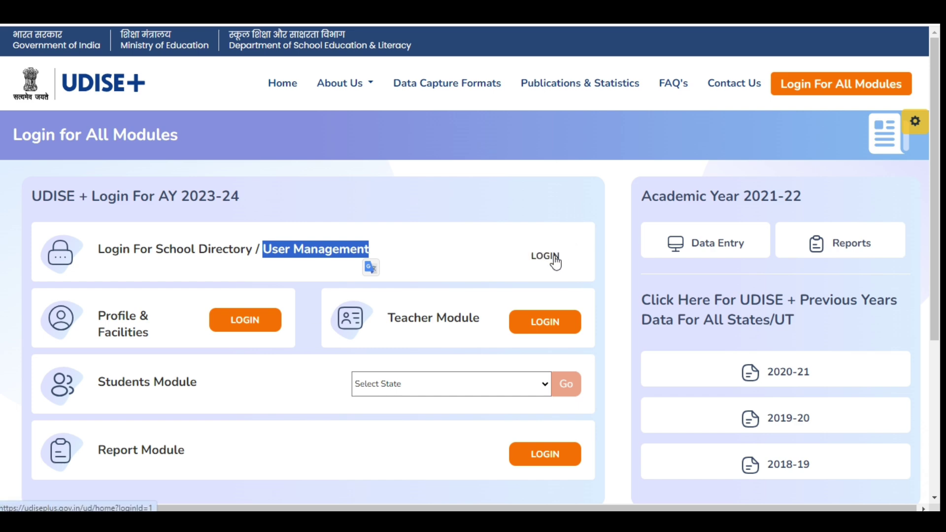
pyautogui.moveTo(98, 315); pyautogui.dragTo(150, 333)
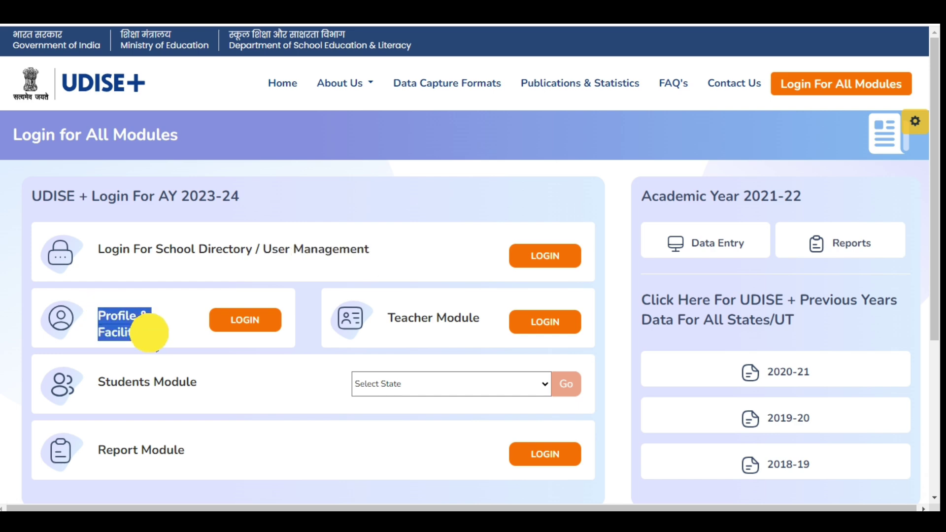
pyautogui.moveTo(150, 332); pyautogui.dragTo(167, 336)
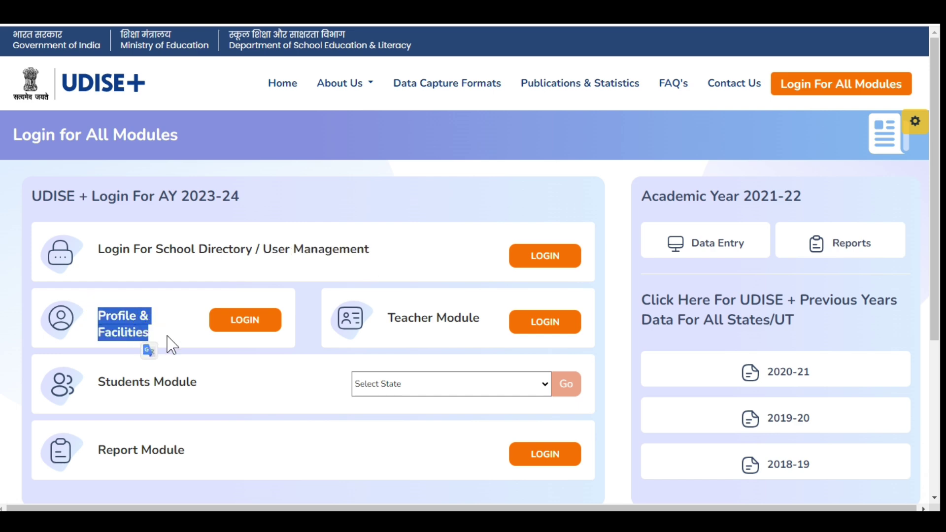
pyautogui.click(224, 323)
pyautogui.moveTo(388, 318); pyautogui.dragTo(479, 321)
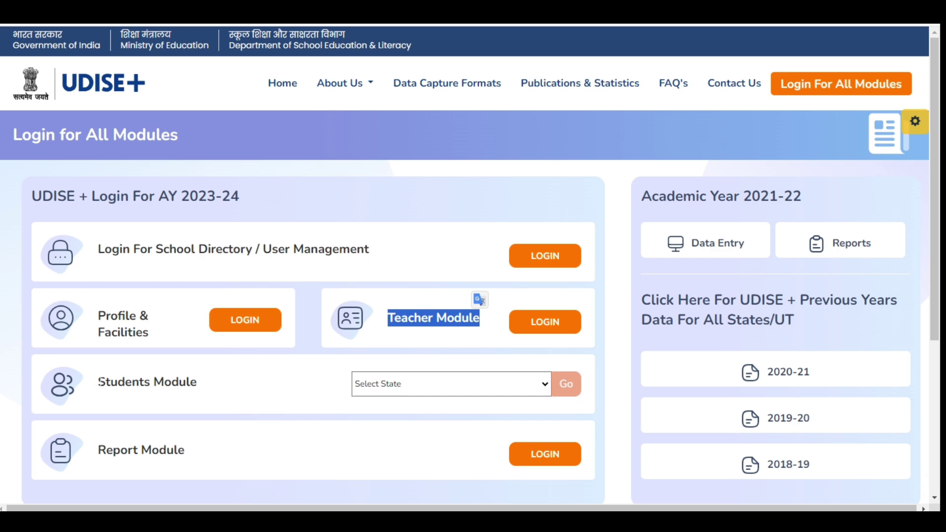
pyautogui.click(100, 382)
pyautogui.moveTo(109, 382); pyautogui.dragTo(201, 382)
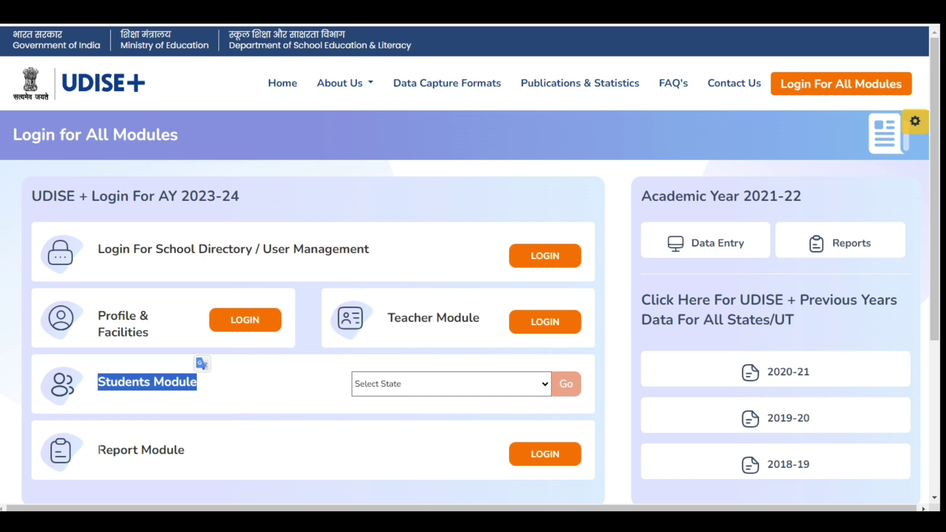
pyautogui.moveTo(98, 450); pyautogui.dragTo(222, 460)
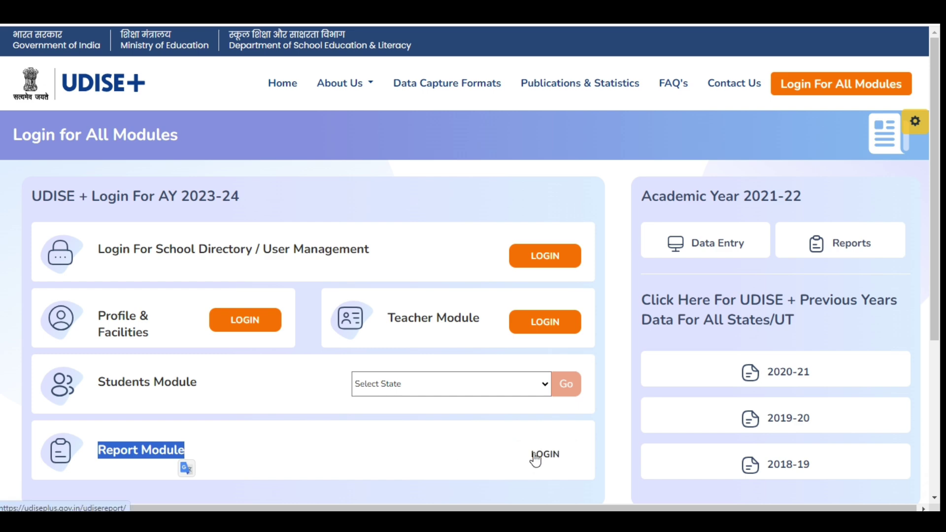
pyautogui.click(253, 406)
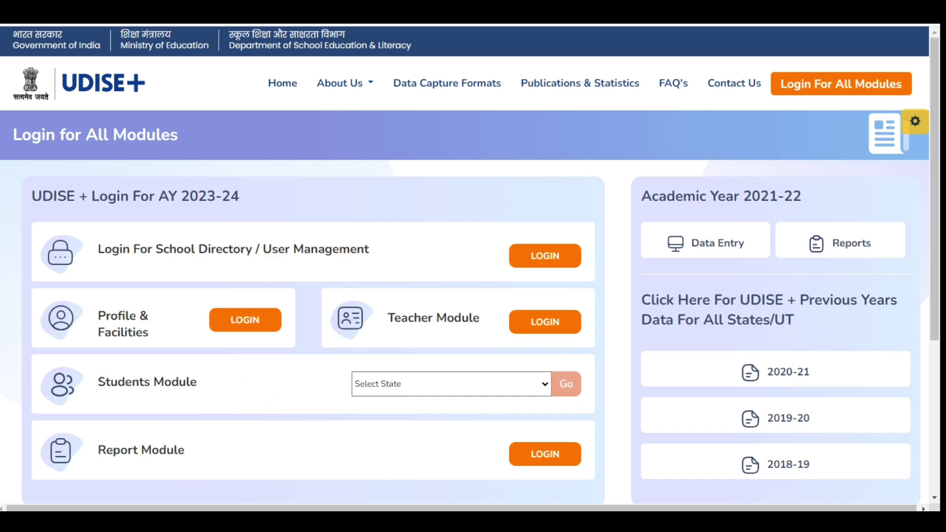
pyautogui.moveTo(97, 383)
pyautogui.mouseDown()
pyautogui.moveTo(202, 387)
pyautogui.moveTo(204, 398)
pyautogui.mouseUp()
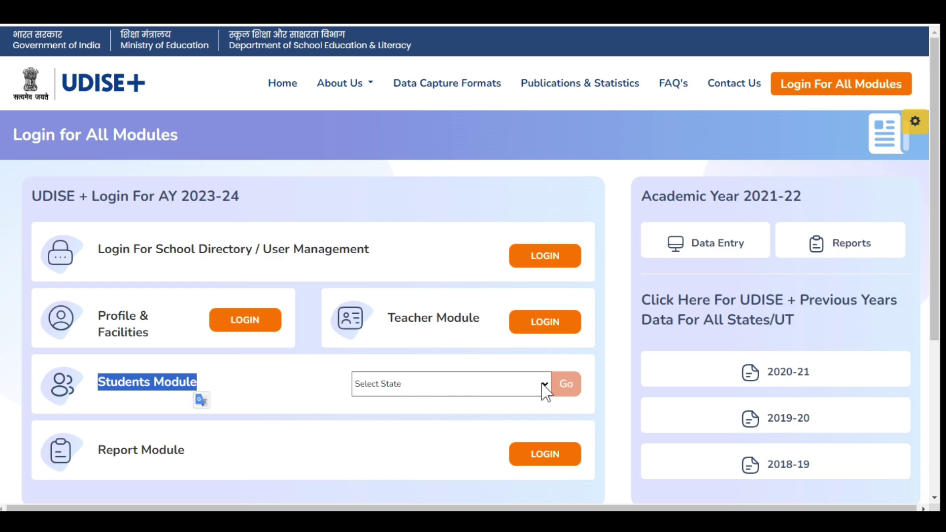
# - Choose UTTAR PRADESH as the Students Module state and go to the Student Database Management System
pyautogui.click(544, 388)
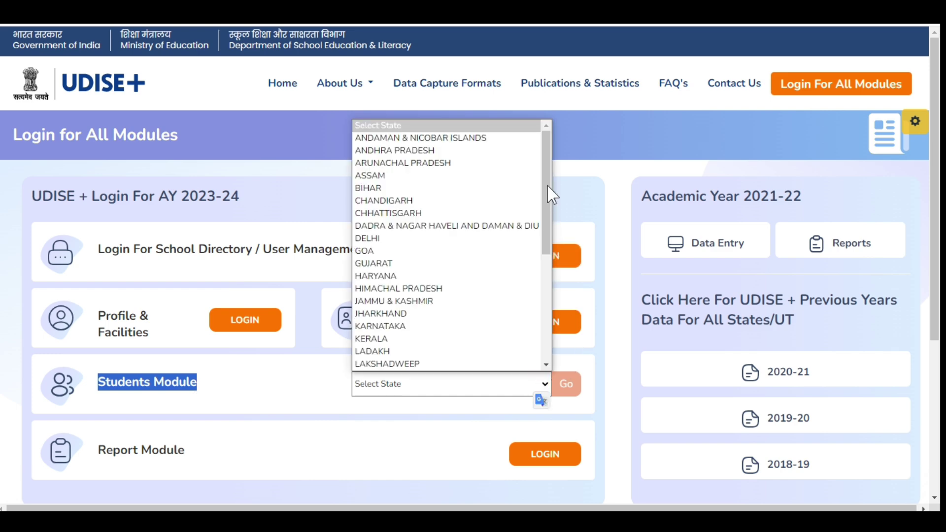
pyautogui.moveTo(546, 187); pyautogui.dragTo(545, 327)
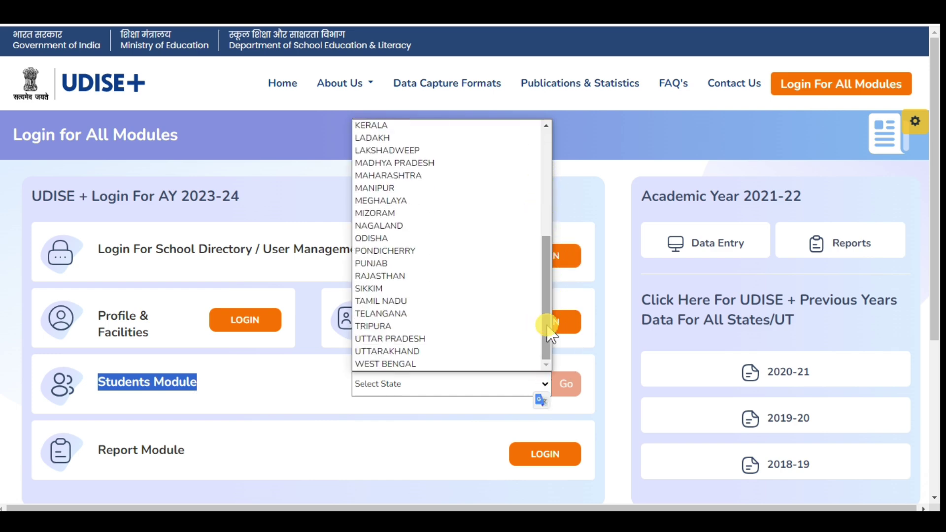
pyautogui.click(476, 341)
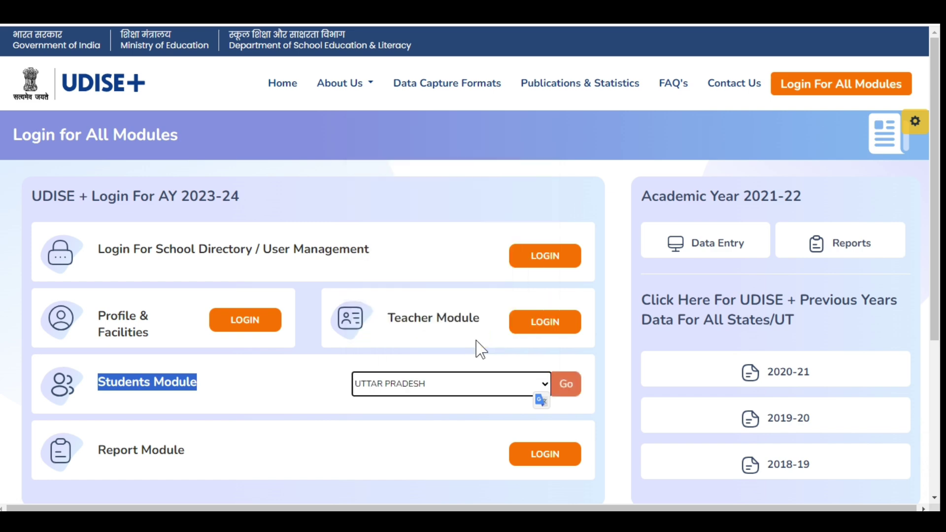
pyautogui.click(566, 390)
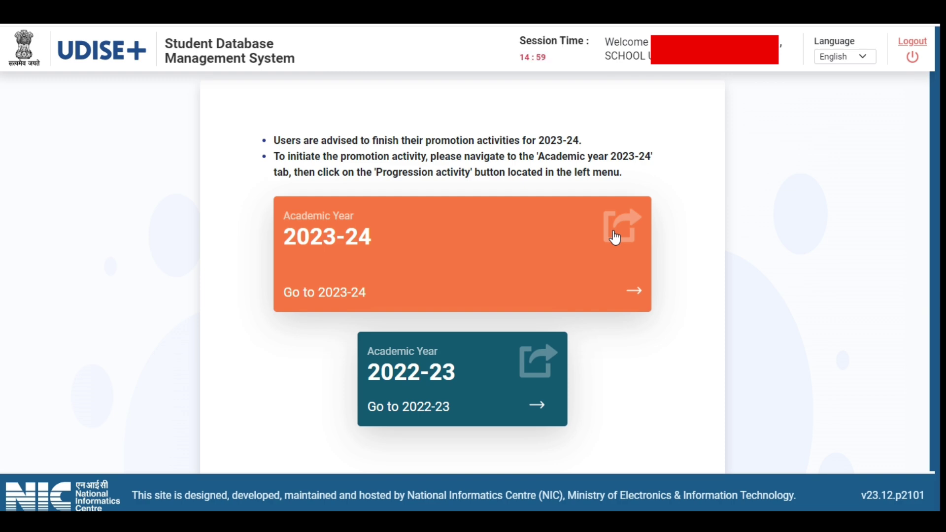
# - Enter Academic Year 2023-24 and close the School Information notice to reach the grade-wise dashboard
pyautogui.click(614, 237)
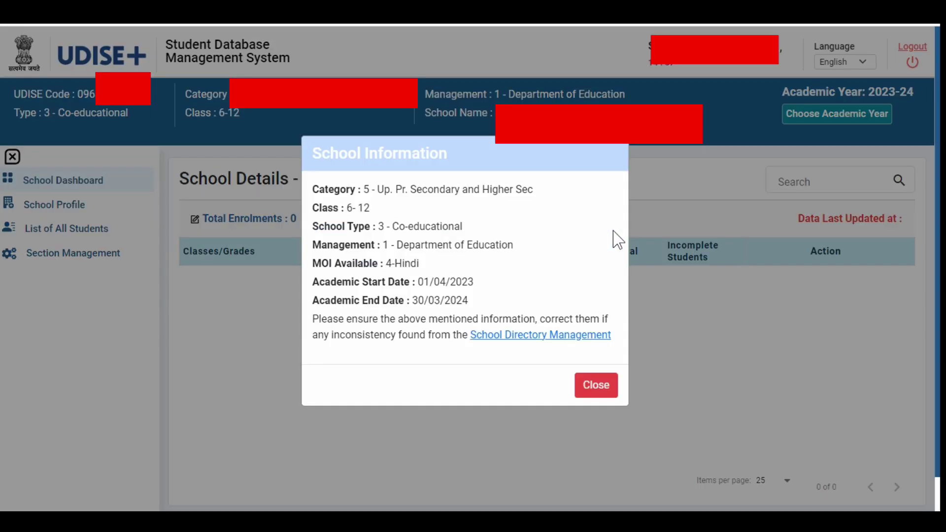
pyautogui.click(595, 388)
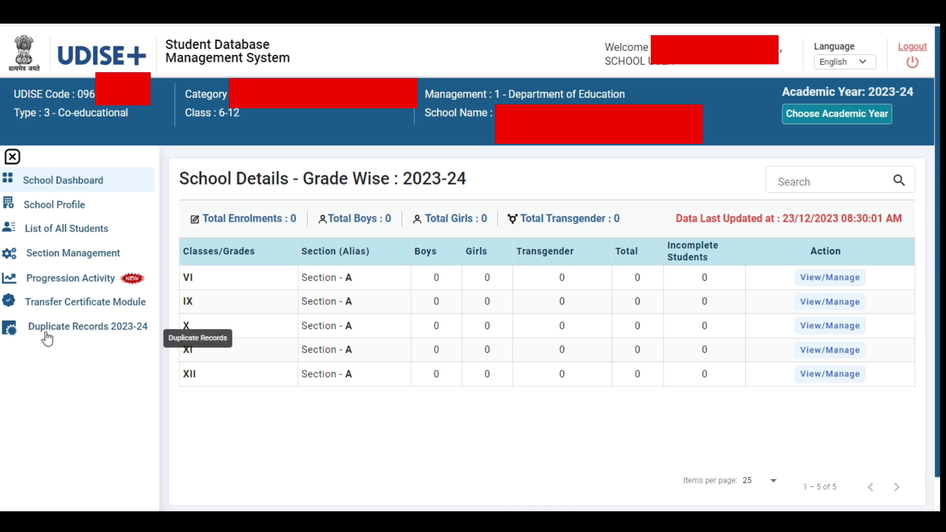
pyautogui.click(117, 373)
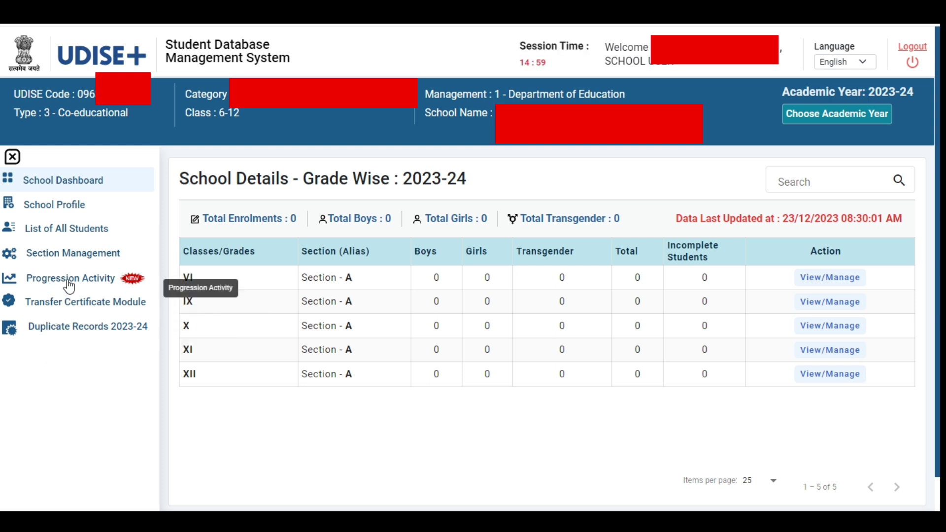
pyautogui.click(70, 279)
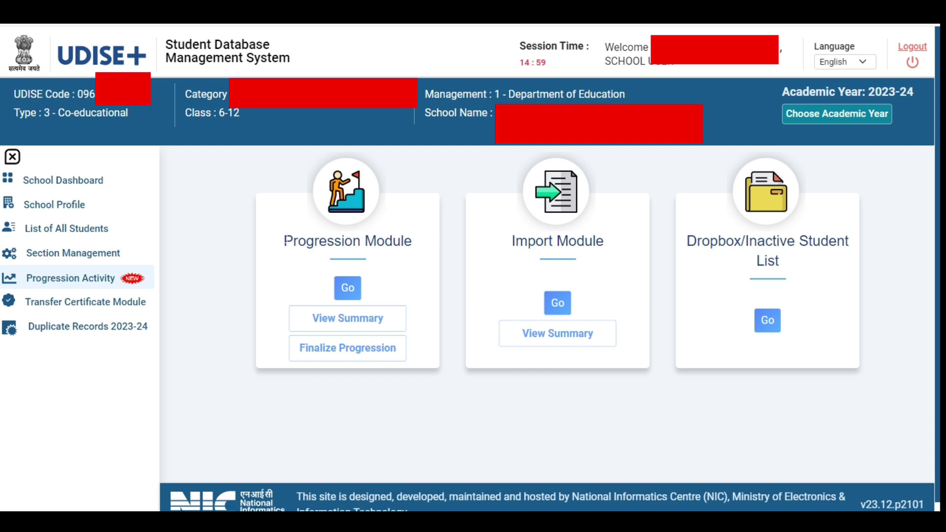
pyautogui.moveTo(285, 240)
pyautogui.mouseDown()
pyautogui.moveTo(443, 241)
pyautogui.moveTo(424, 240)
pyautogui.mouseUp()
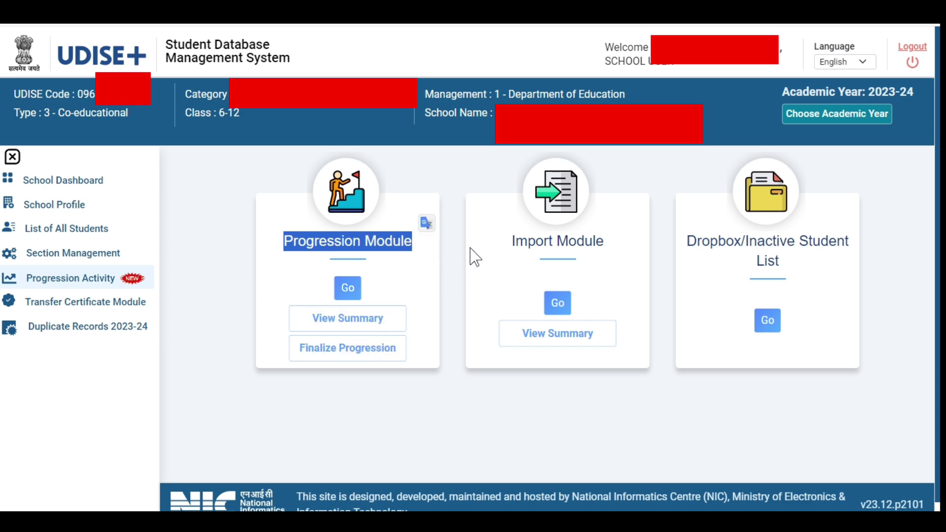
pyautogui.click(449, 246)
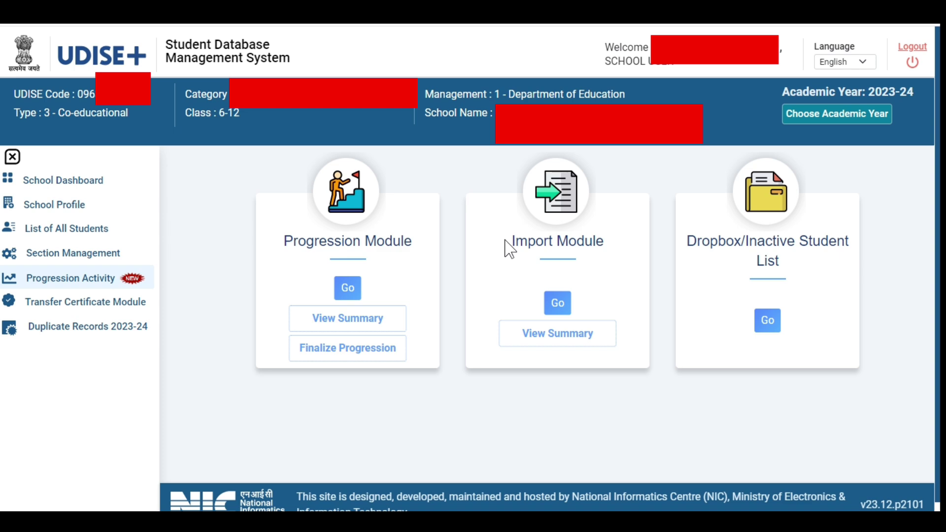
pyautogui.moveTo(510, 244); pyautogui.dragTo(606, 240)
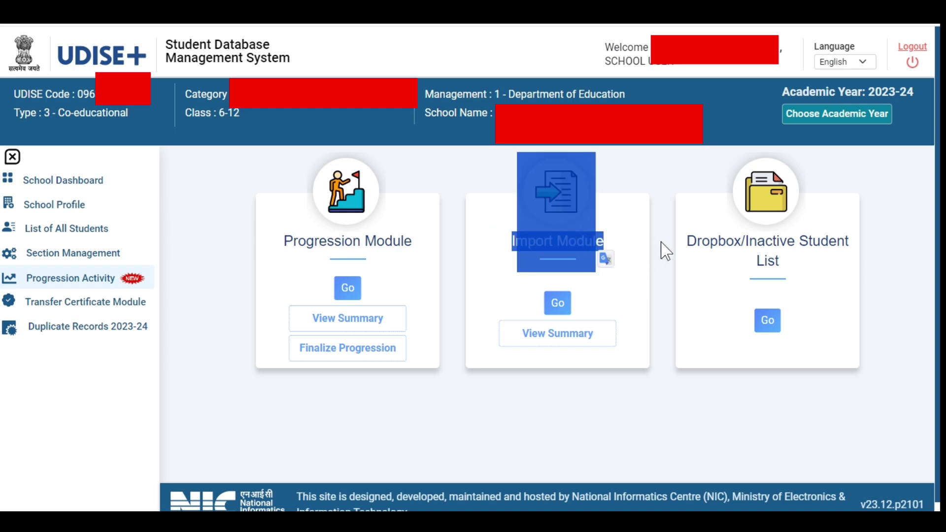
pyautogui.click(665, 252)
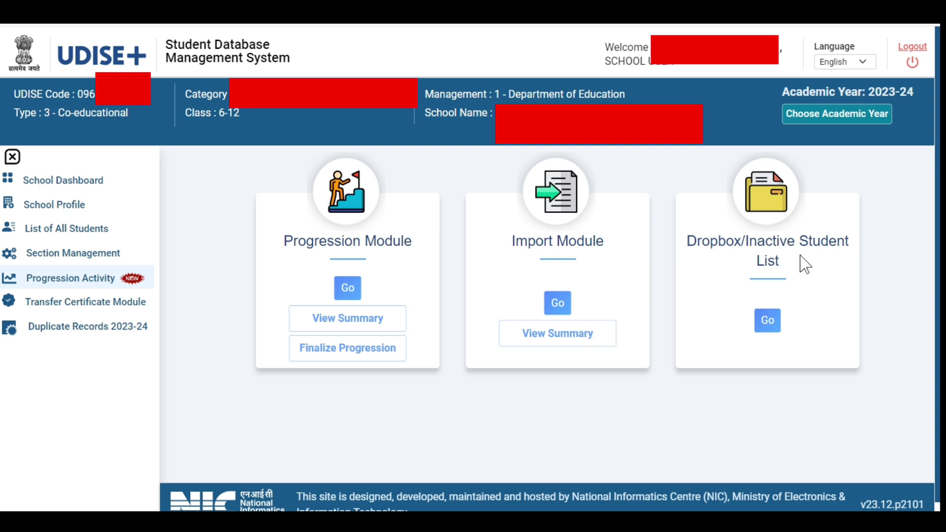
pyautogui.moveTo(688, 245)
pyautogui.mouseDown()
pyautogui.moveTo(855, 238)
pyautogui.moveTo(863, 262)
pyautogui.mouseUp()
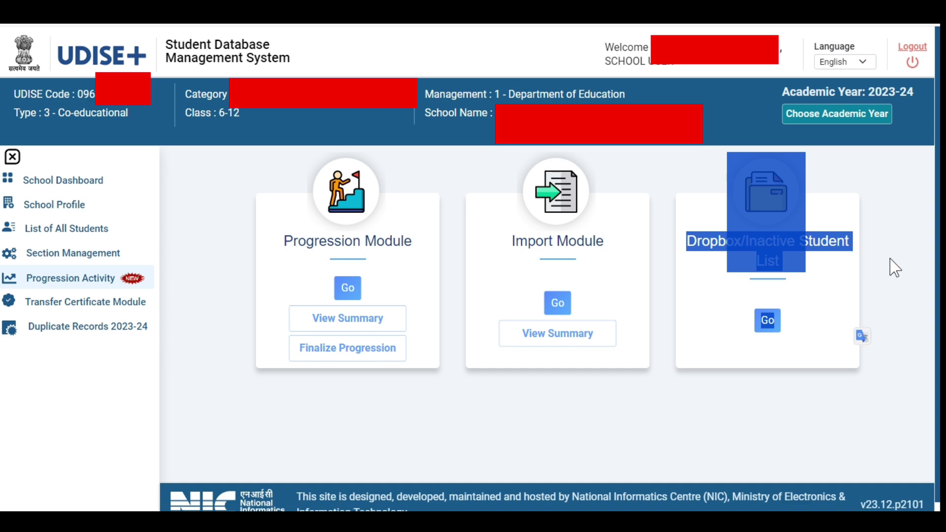
pyautogui.click(668, 281)
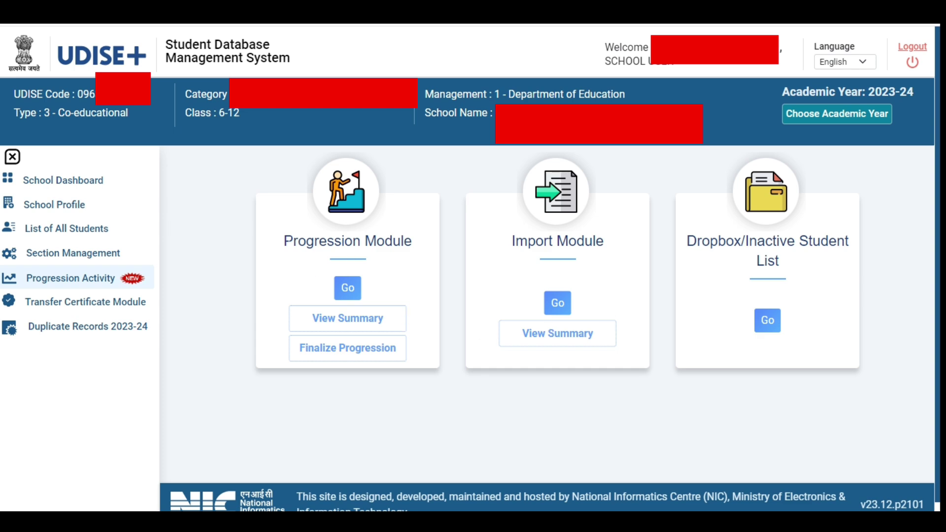
pyautogui.moveTo(284, 241); pyautogui.dragTo(419, 249)
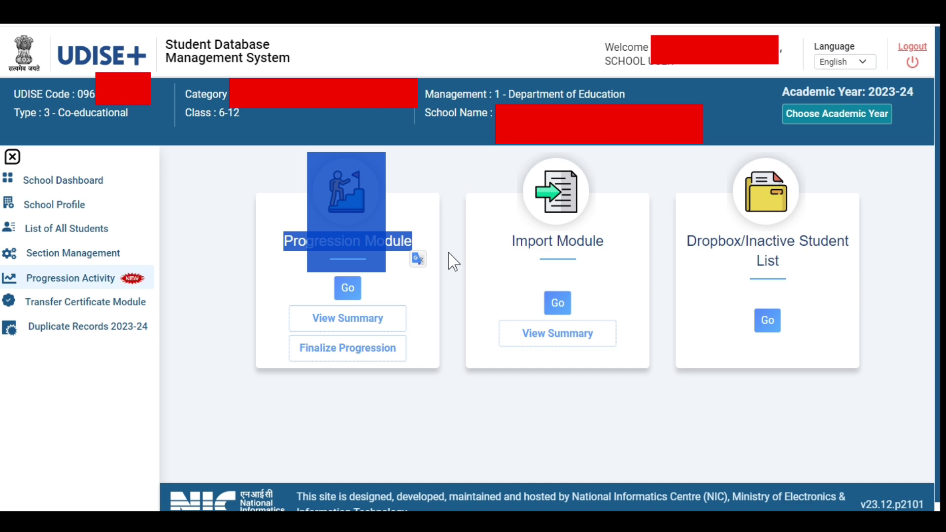
# - Open the Progression Module's 2022-23 to 2023-24 promotion page and highlight its title
pyautogui.click(346, 293)
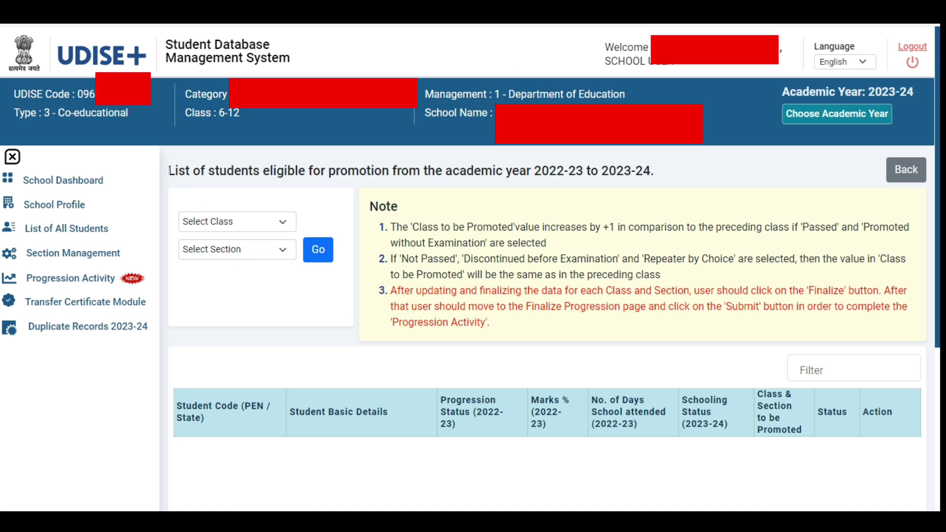
pyautogui.moveTo(169, 173); pyautogui.dragTo(651, 171)
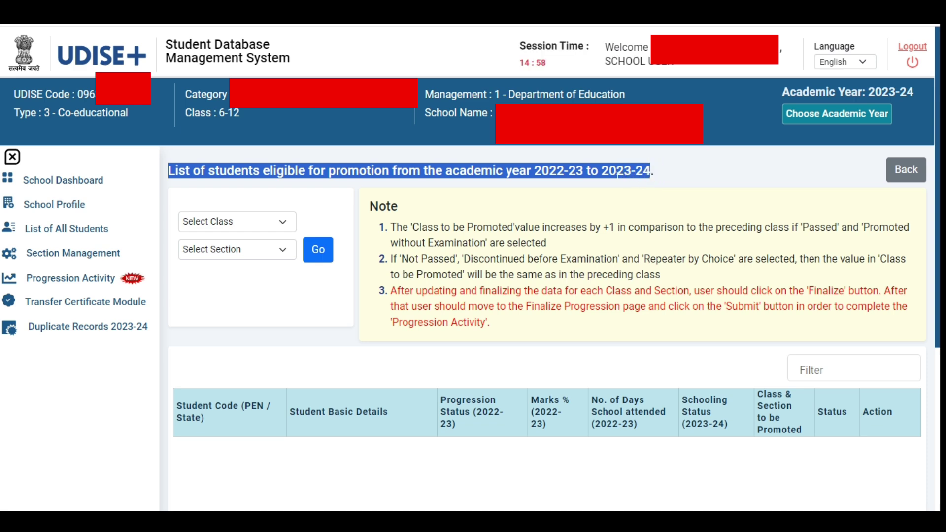
pyautogui.click(545, 192)
pyautogui.click(238, 222)
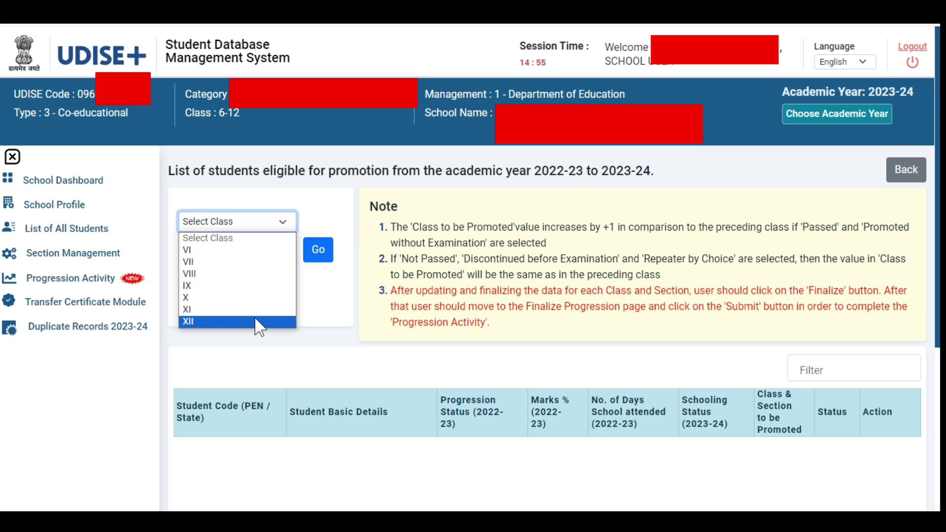
# - Choose class IX and section A in the promotion page's class and section lists
pyautogui.click(324, 284)
pyautogui.click(256, 249)
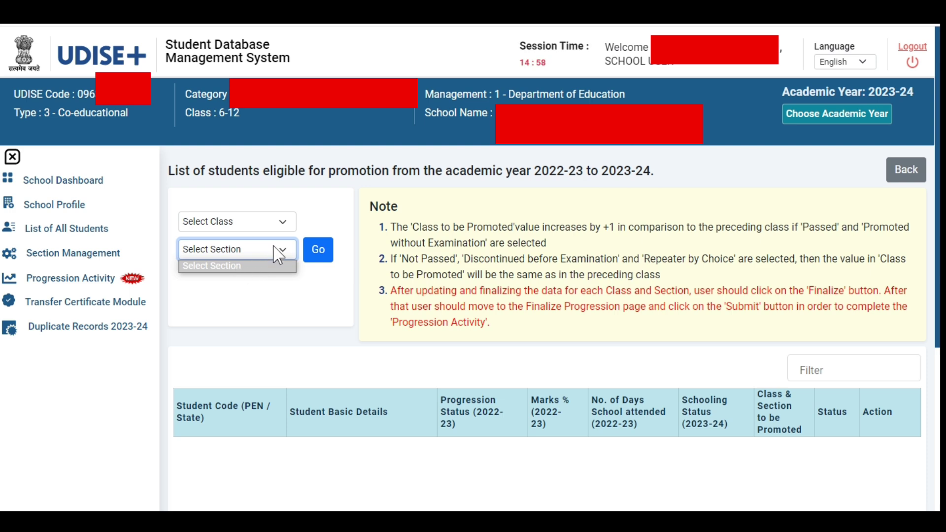
pyautogui.click(284, 222)
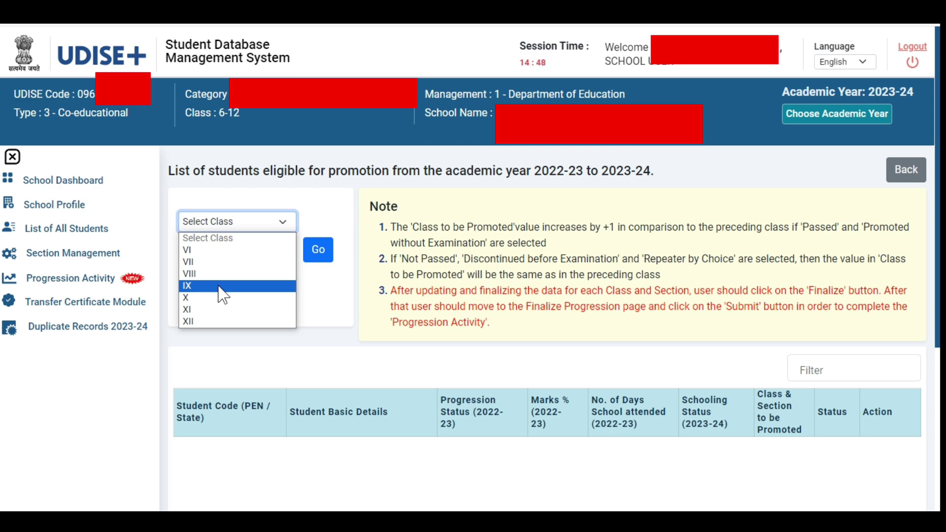
pyautogui.click(218, 286)
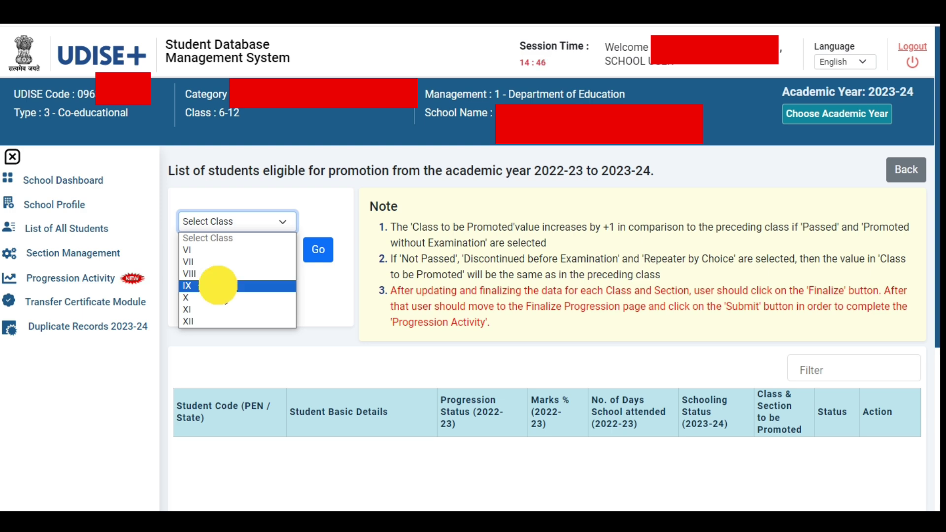
pyautogui.click(239, 249)
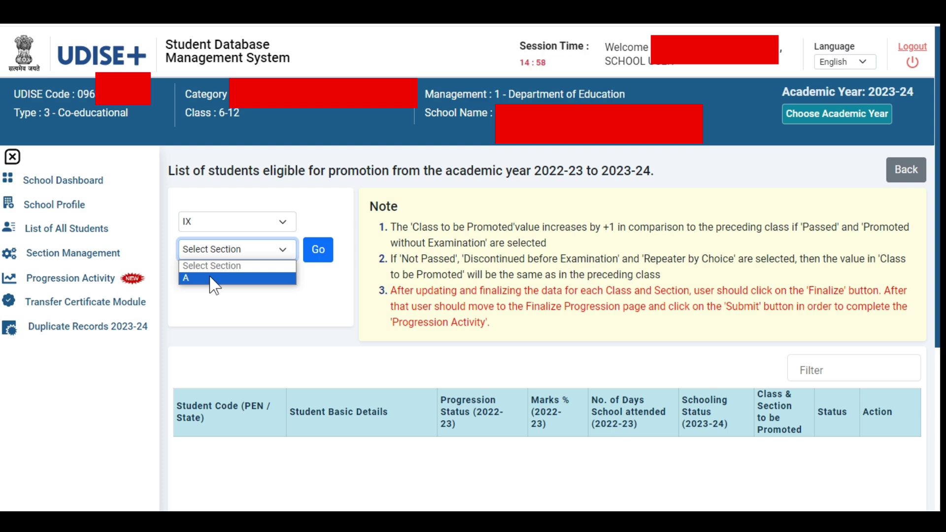
pyautogui.click(250, 280)
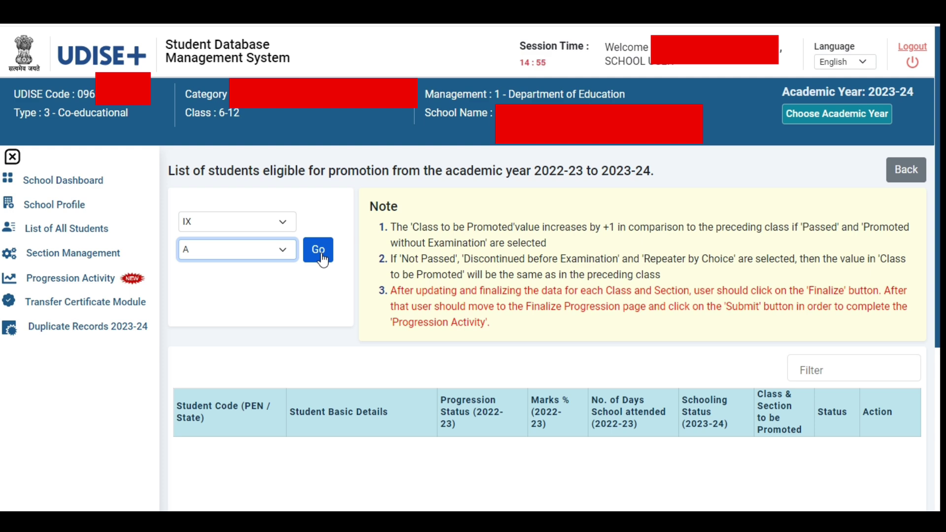
# - Load the 115-student Class IX-A promotion list and highlight its heading
pyautogui.click(322, 260)
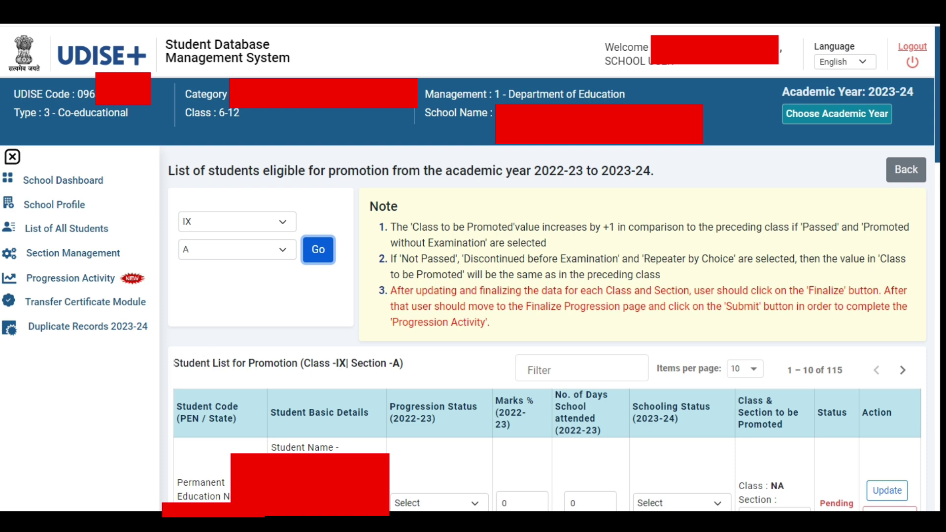
pyautogui.moveTo(167, 363); pyautogui.dragTo(423, 366)
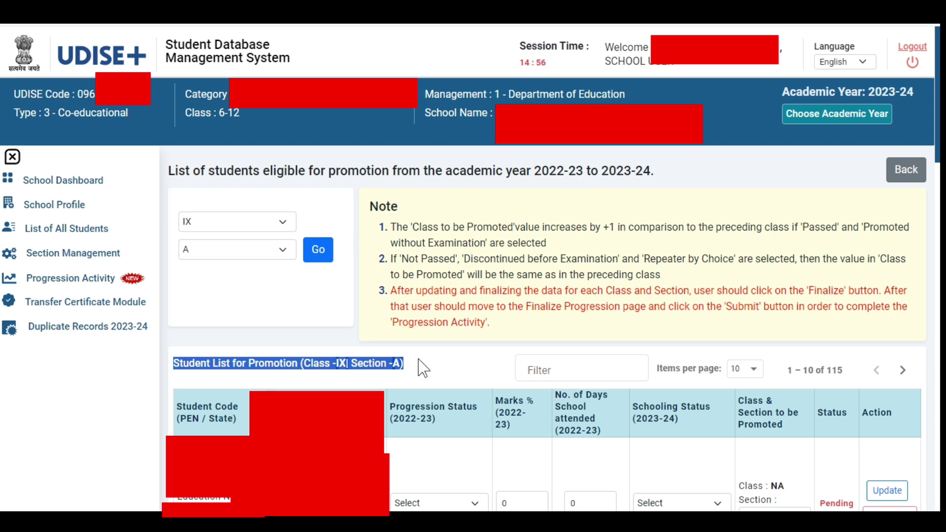
pyautogui.scroll(-1, 421, 366)
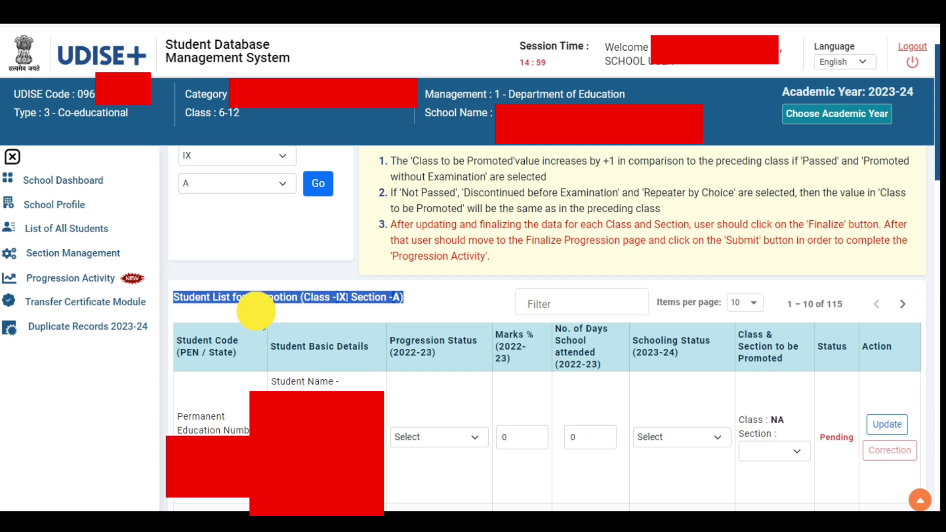
pyautogui.click(255, 314)
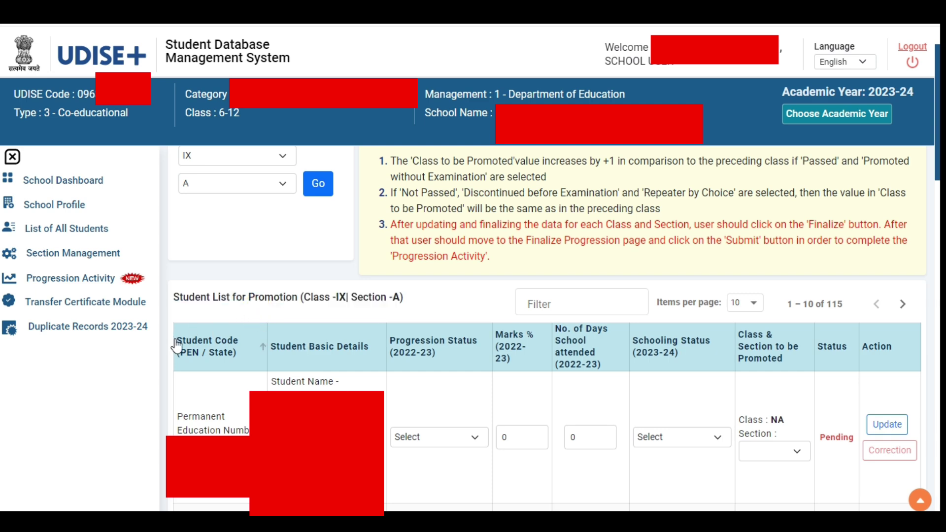
pyautogui.moveTo(177, 347); pyautogui.dragTo(238, 354)
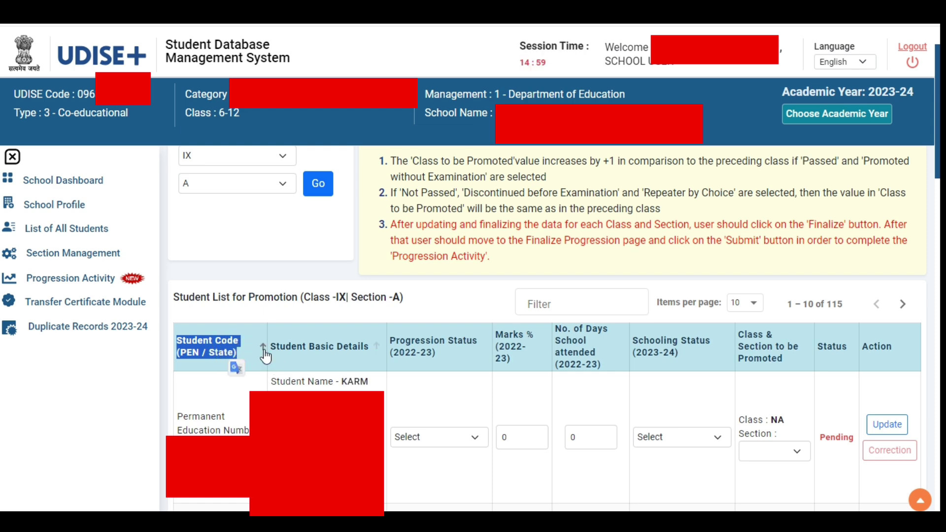
pyautogui.click(282, 320)
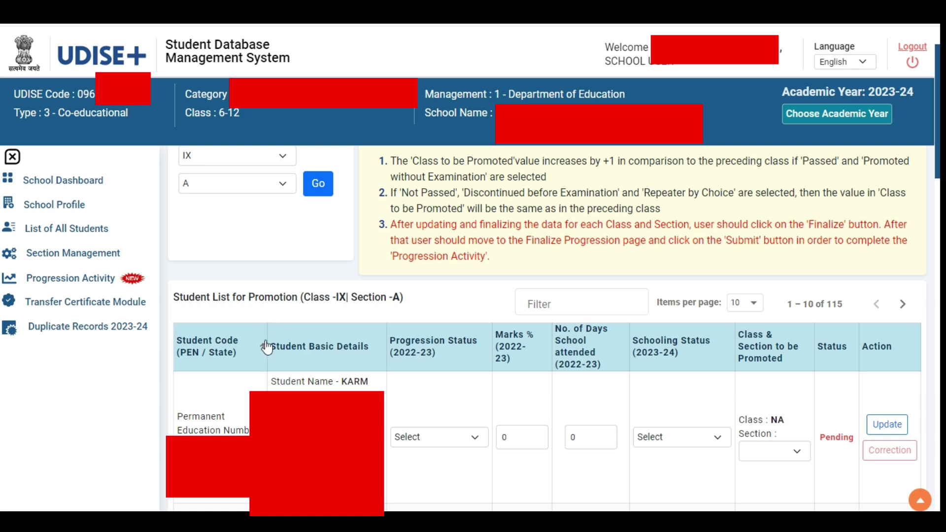
pyautogui.moveTo(271, 351); pyautogui.dragTo(366, 351)
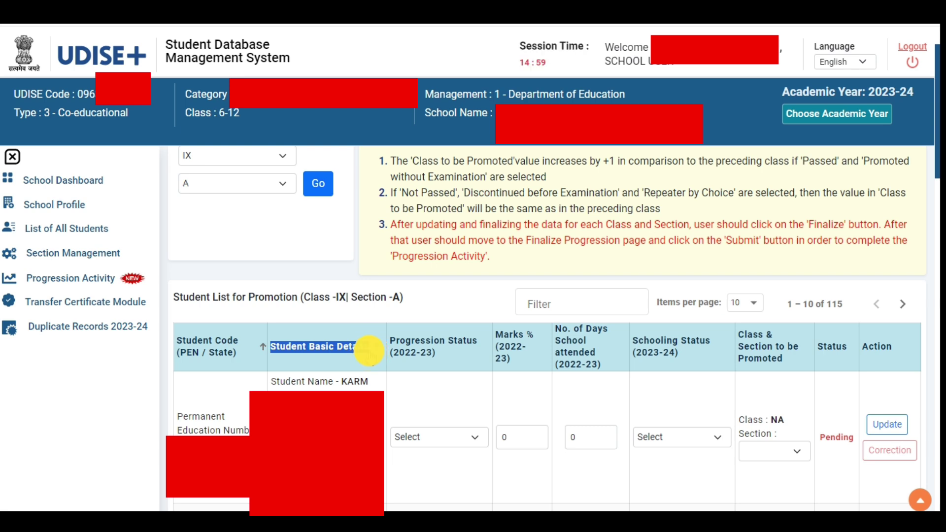
pyautogui.moveTo(369, 351); pyautogui.dragTo(445, 351)
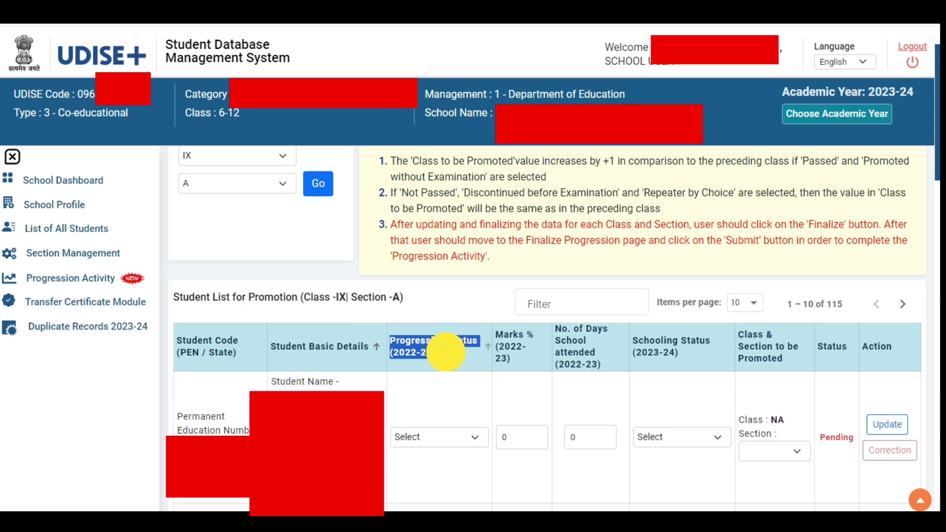
pyautogui.moveTo(445, 351); pyautogui.dragTo(444, 355)
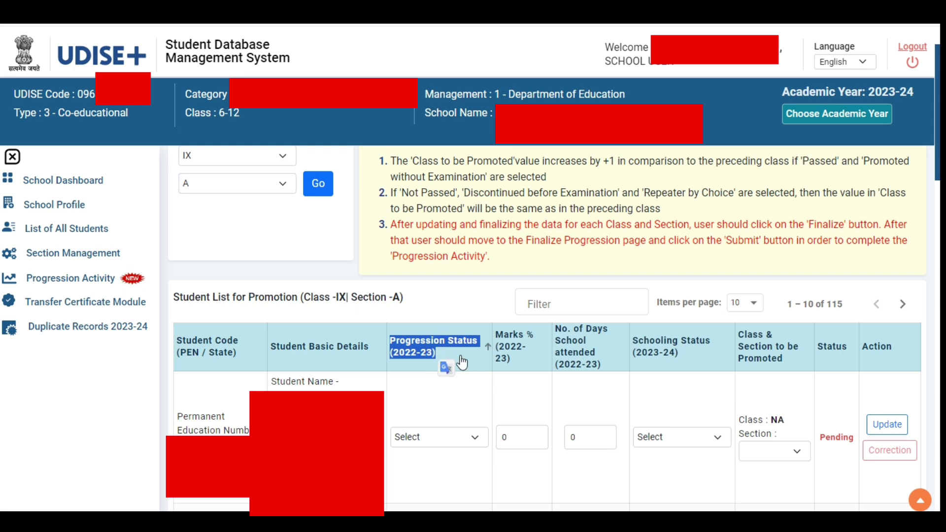
pyautogui.click(408, 400)
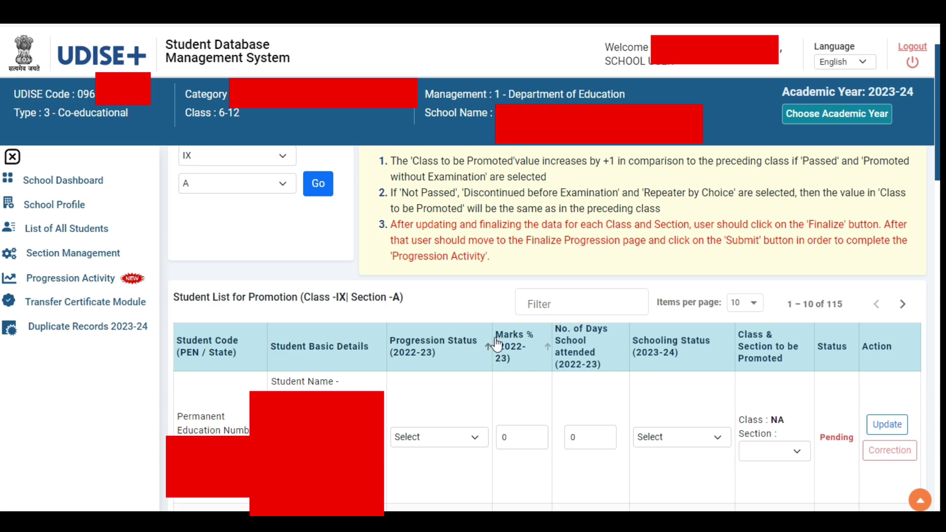
pyautogui.moveTo(496, 340); pyautogui.dragTo(527, 355)
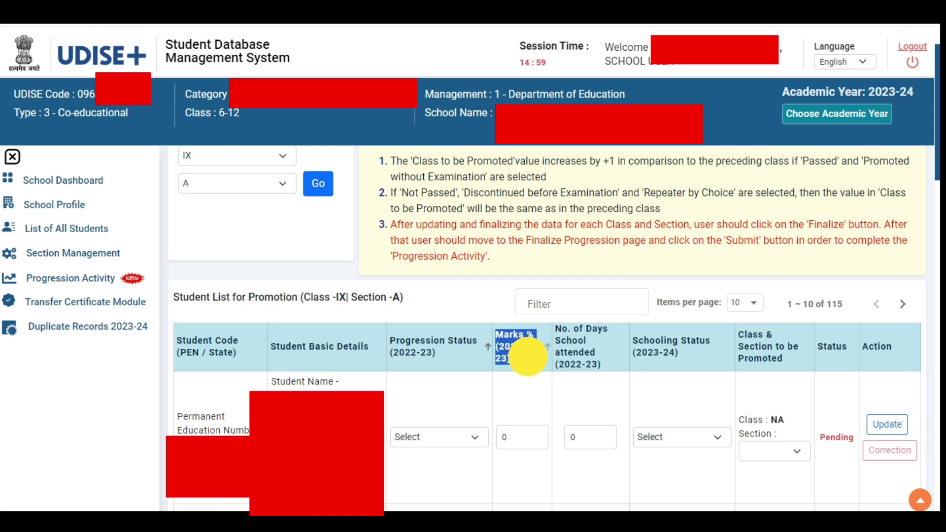
pyautogui.moveTo(527, 355); pyautogui.dragTo(526, 358)
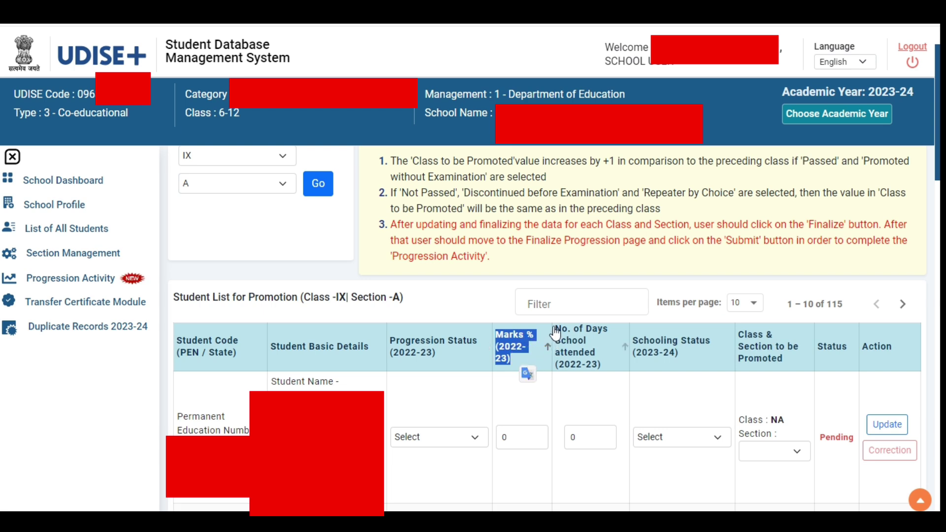
pyautogui.moveTo(556, 330); pyautogui.dragTo(601, 363)
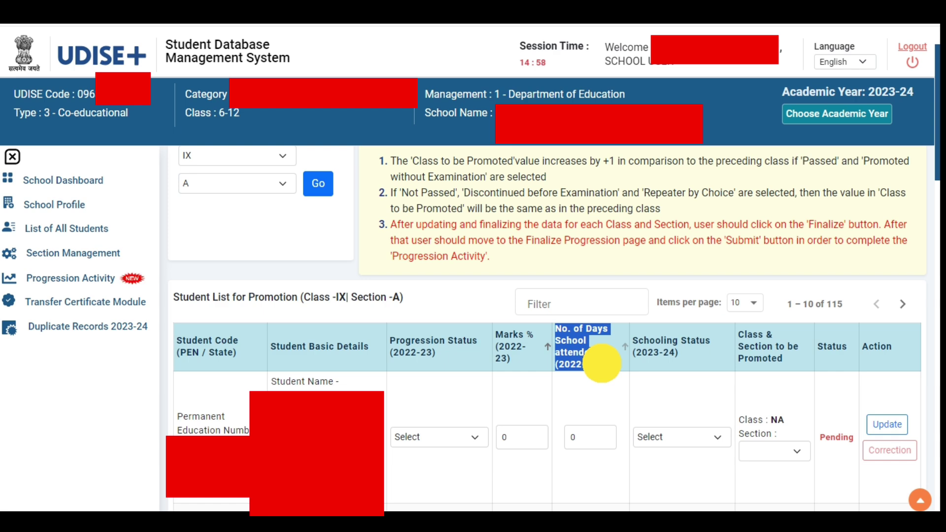
pyautogui.moveTo(601, 363); pyautogui.dragTo(712, 343)
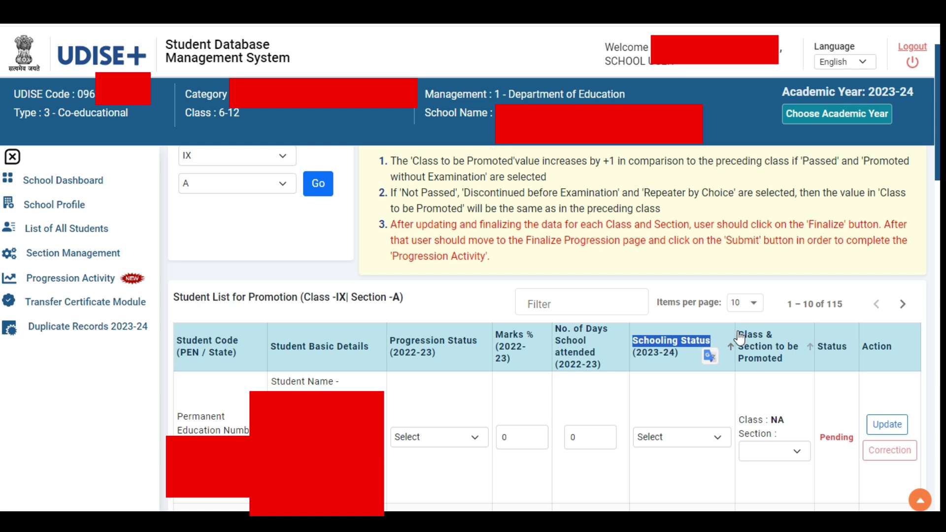
pyautogui.moveTo(739, 337); pyautogui.dragTo(776, 349)
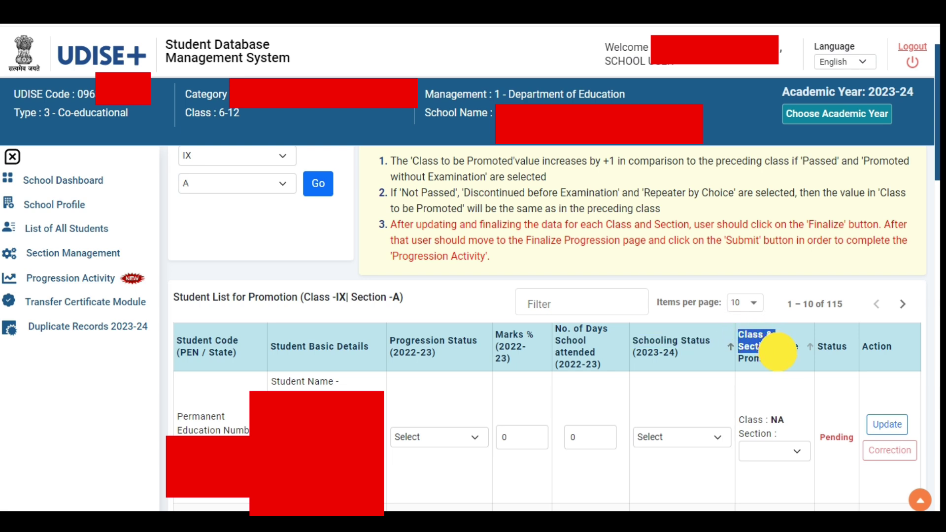
pyautogui.moveTo(777, 350); pyautogui.dragTo(780, 355)
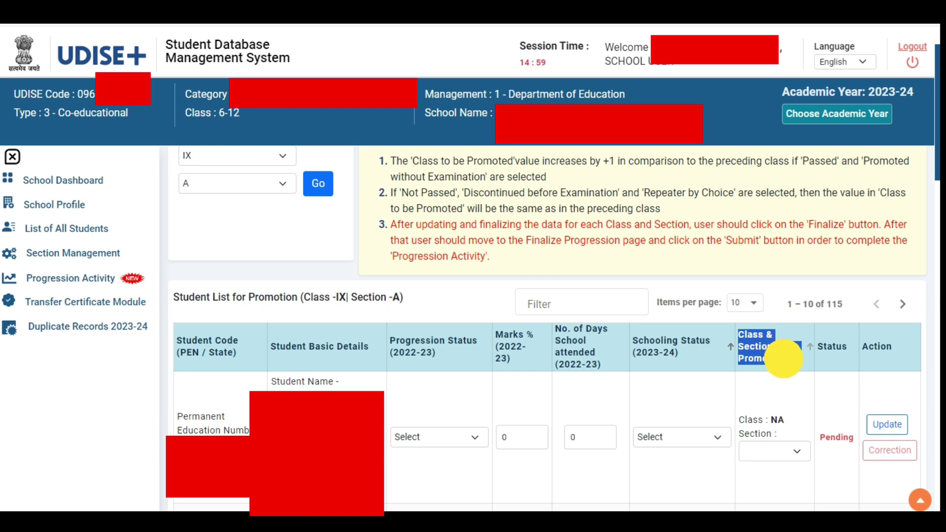
pyautogui.click(820, 349)
pyautogui.moveTo(820, 349); pyautogui.dragTo(846, 350)
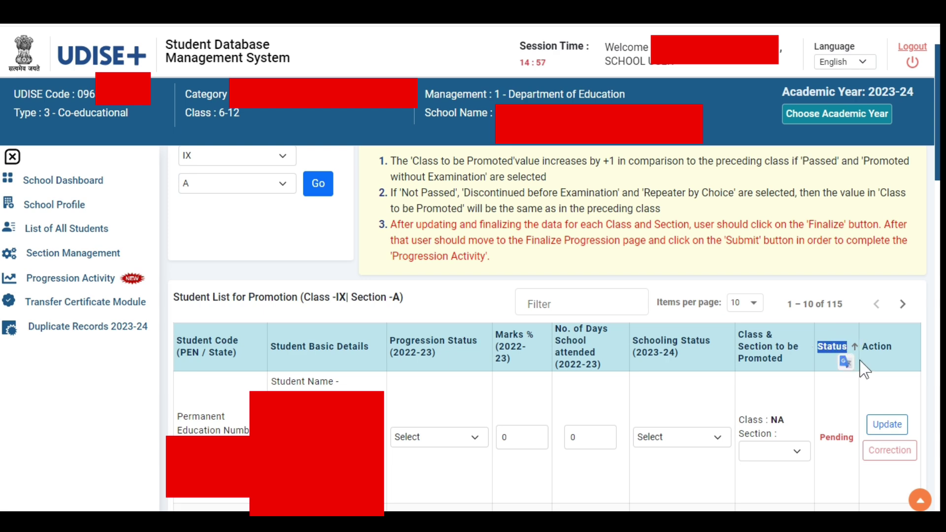
pyautogui.click(863, 350)
pyautogui.moveTo(863, 350); pyautogui.dragTo(890, 349)
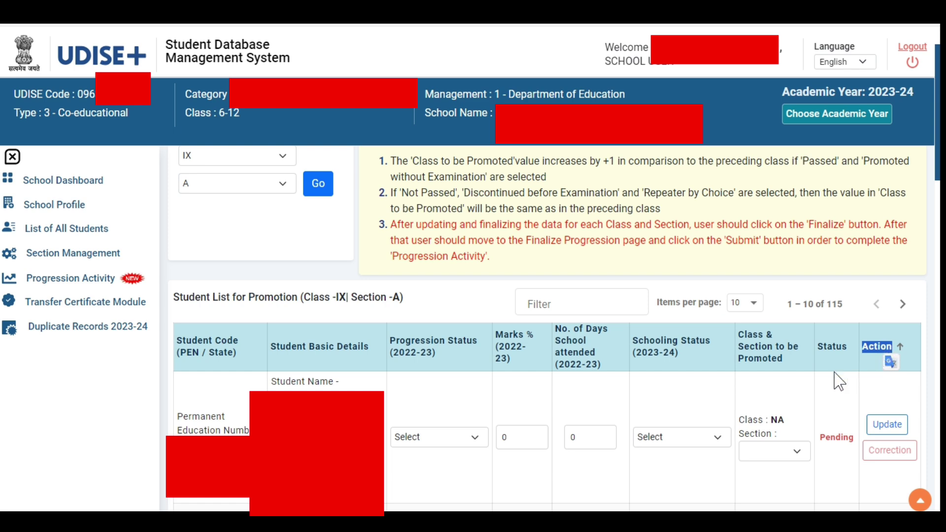
pyautogui.click(422, 388)
pyautogui.click(177, 416)
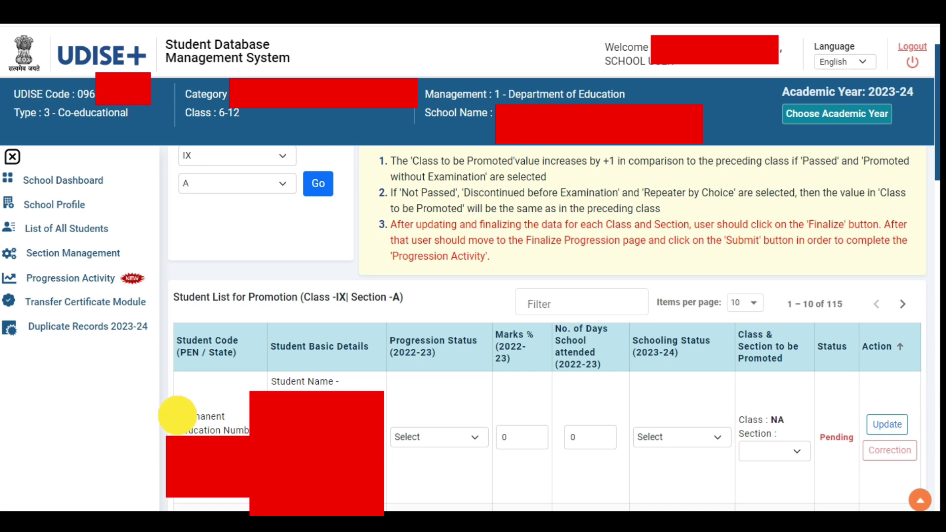
pyautogui.moveTo(176, 415); pyautogui.dragTo(251, 427)
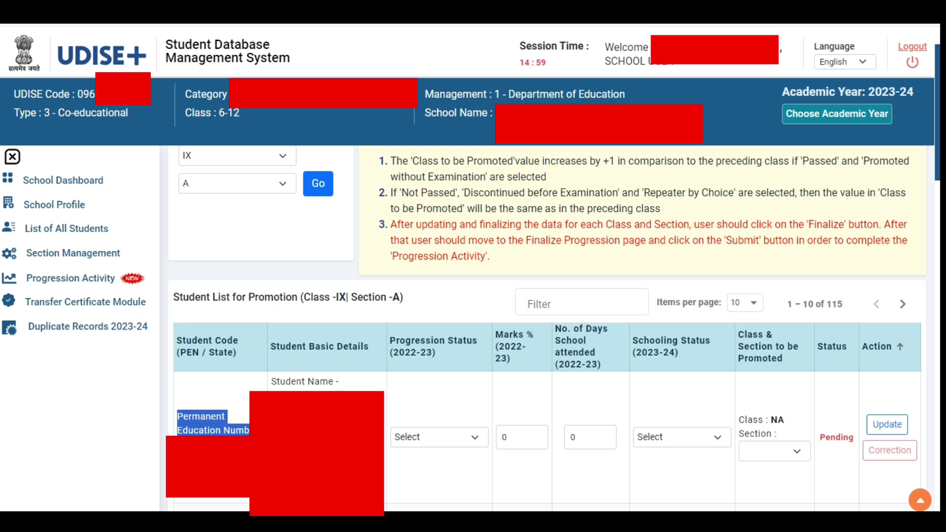
pyautogui.click(242, 427)
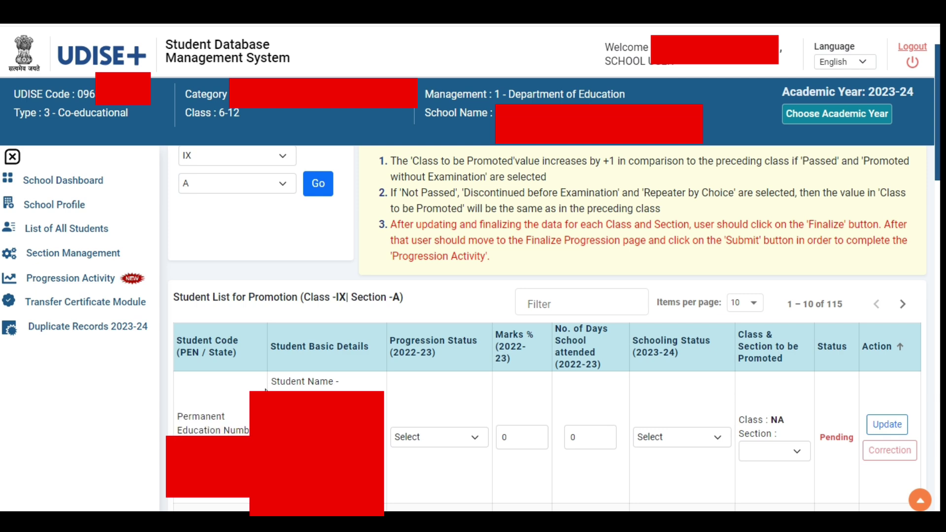
pyautogui.moveTo(271, 381); pyautogui.dragTo(362, 383)
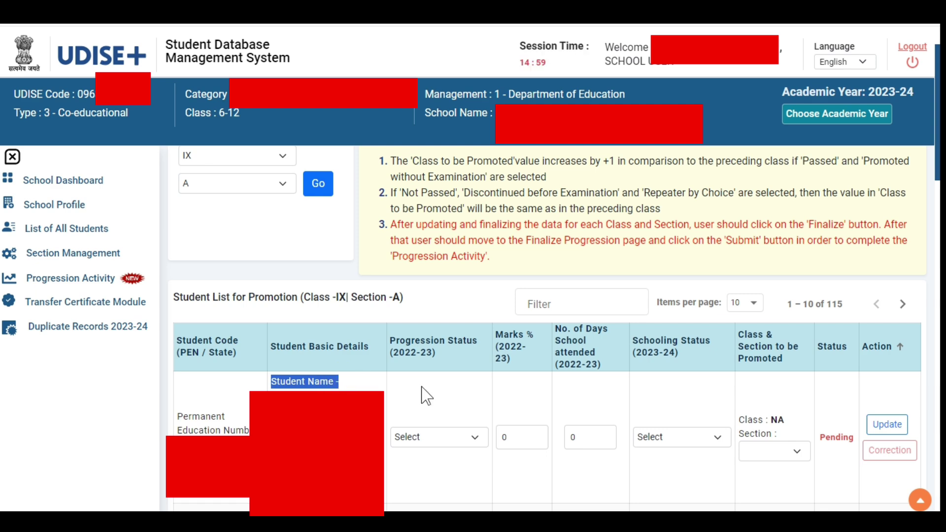
pyautogui.scroll(-1, 426, 395)
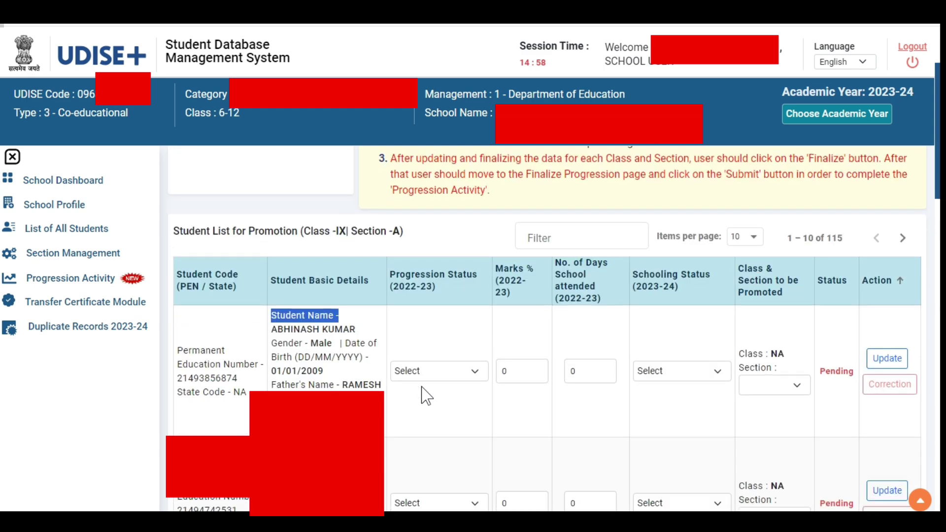
# - Show the Progression Status (2022-23) options in the first student's row
pyautogui.click(466, 371)
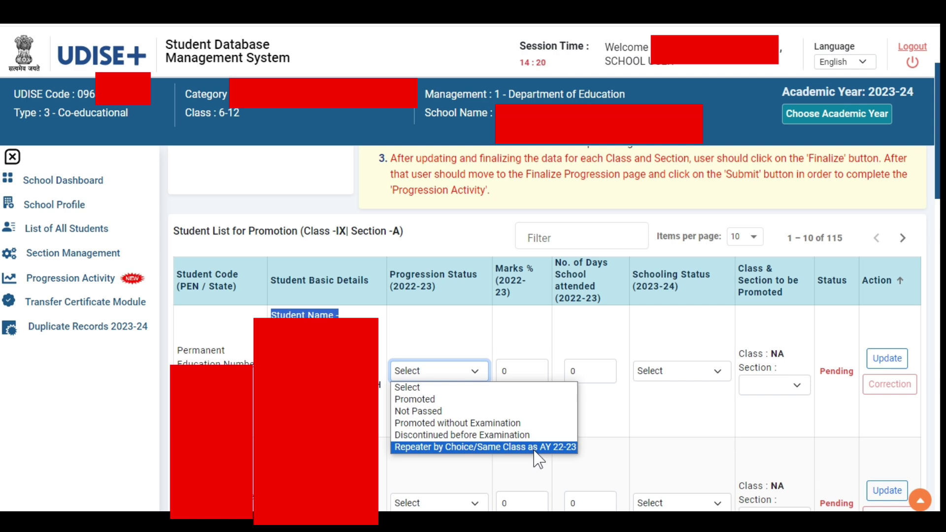
# - Enter 67 marks % and 180 days attended for the first student, correcting 167 to 180
pyautogui.click(523, 345)
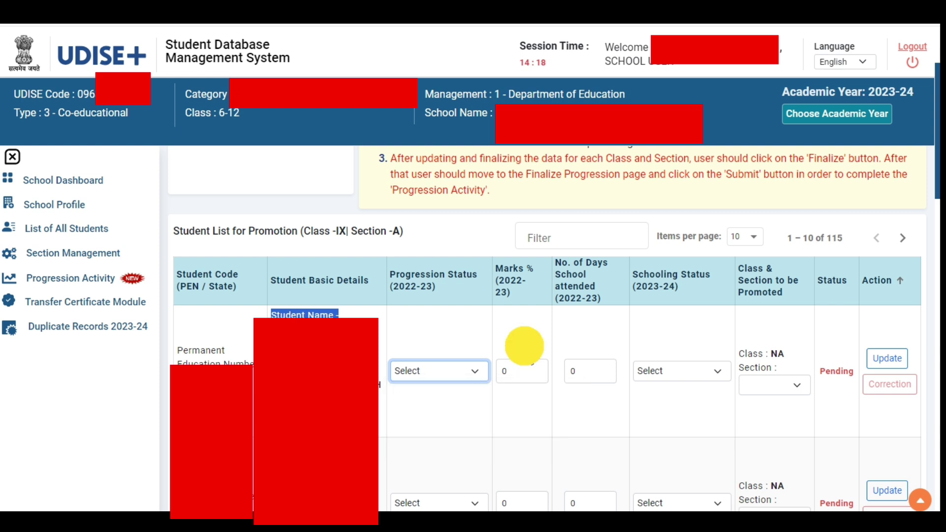
pyautogui.doubleClick(525, 370)
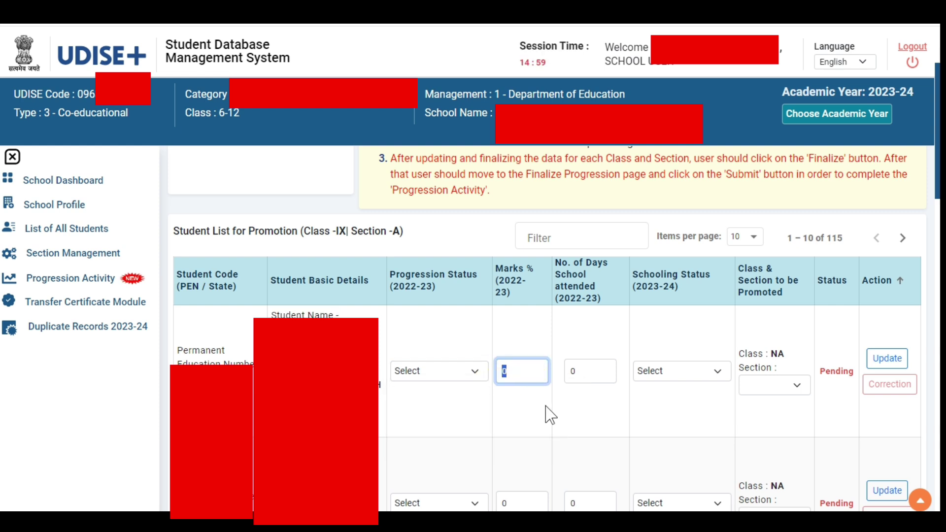
pyautogui.write('67')
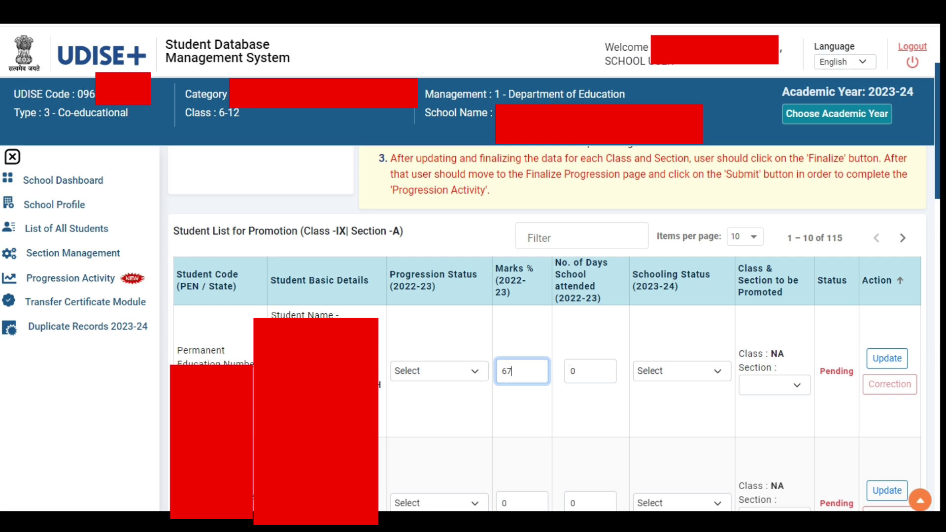
pyautogui.click(574, 370)
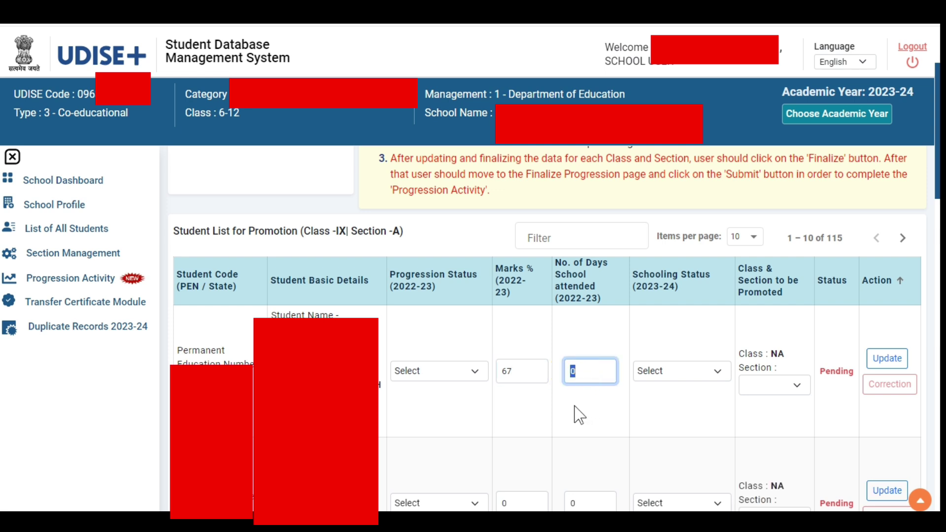
pyautogui.write('1')
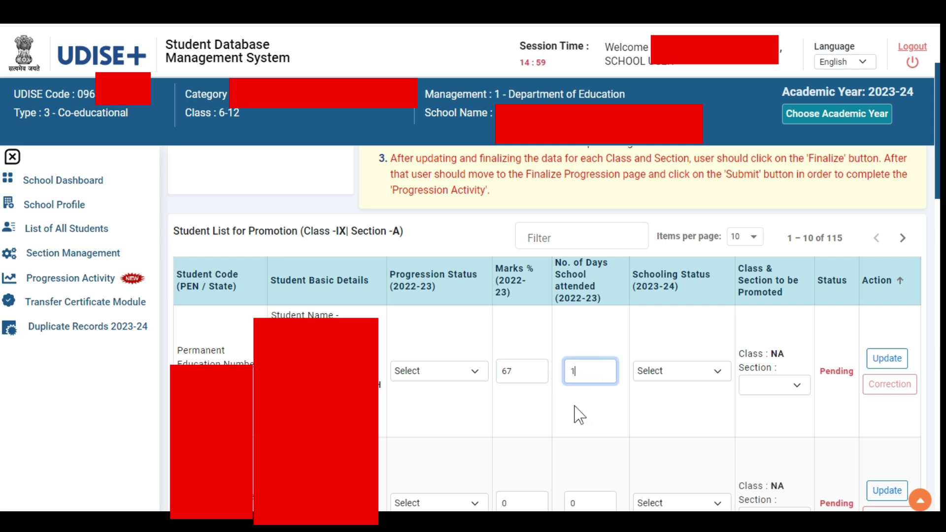
pyautogui.write('67')
pyautogui.click(587, 372)
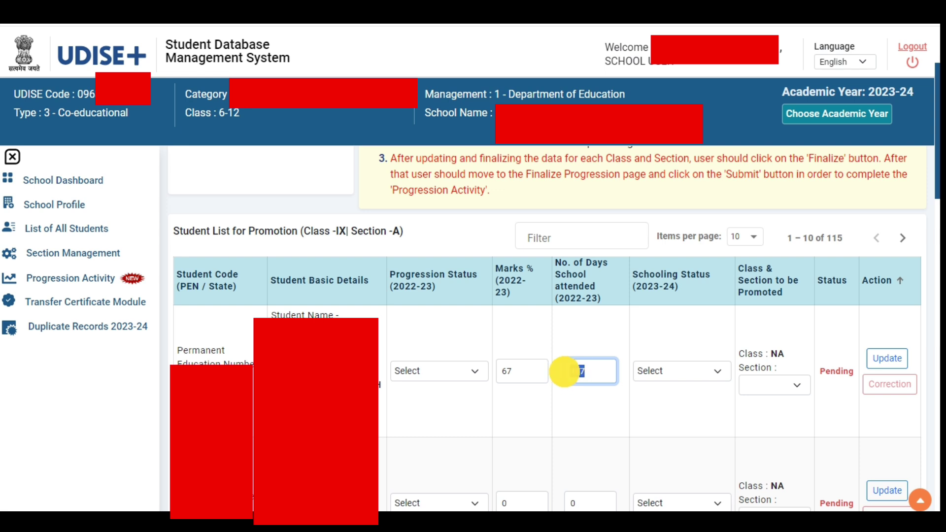
pyautogui.moveTo(587, 372); pyautogui.dragTo(566, 377)
pyautogui.write('180')
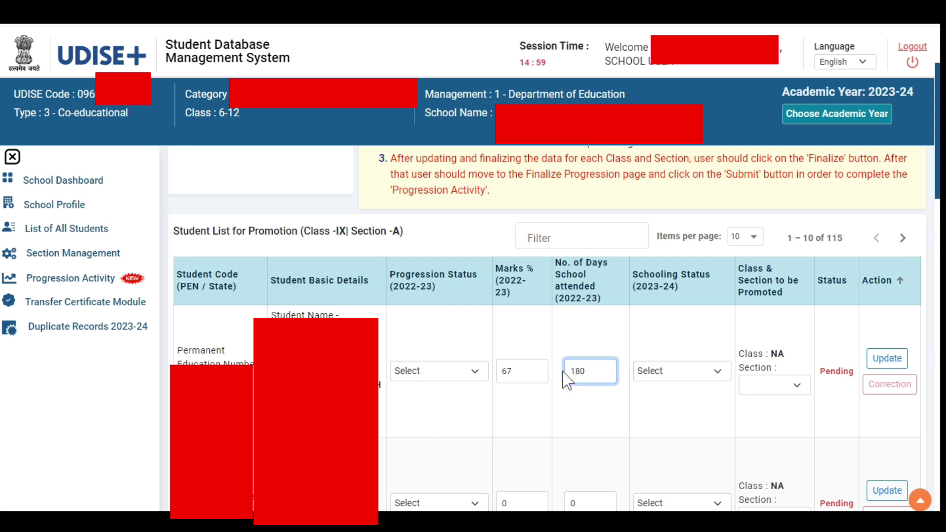
pyautogui.doubleClick(566, 372)
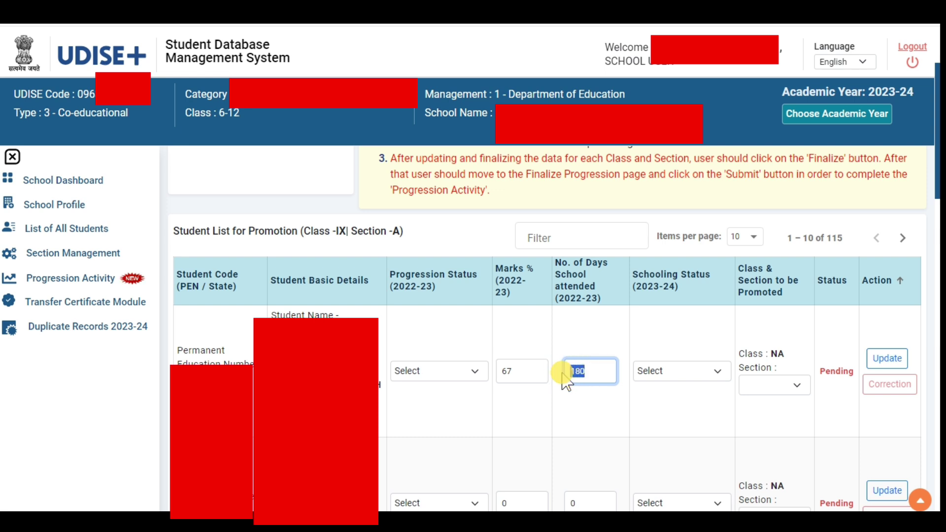
# - Look through the first student's Schooling Status and Section choices without selecting any
pyautogui.click(660, 379)
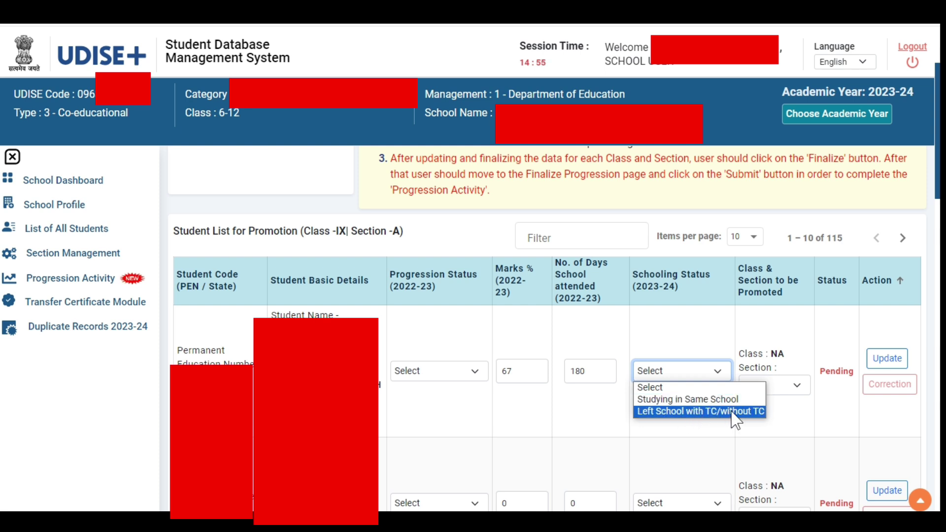
pyautogui.click(796, 386)
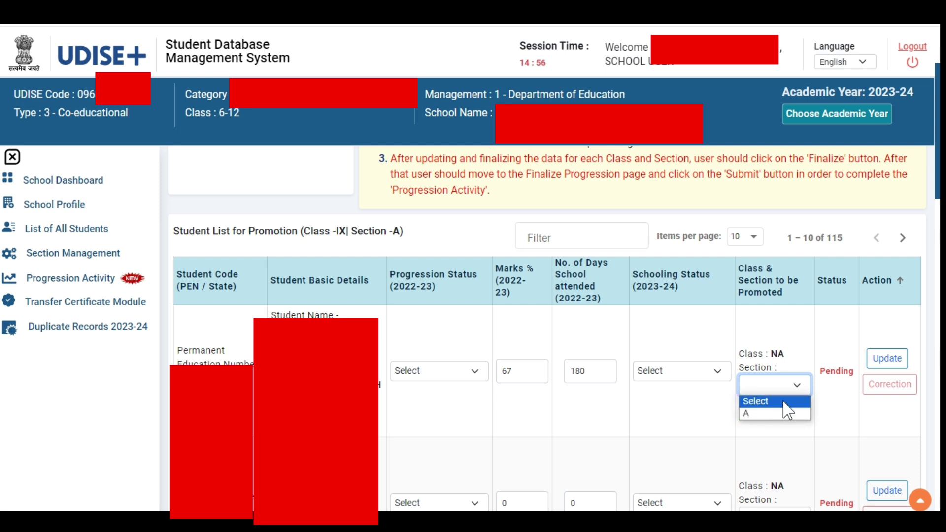
pyautogui.click(837, 386)
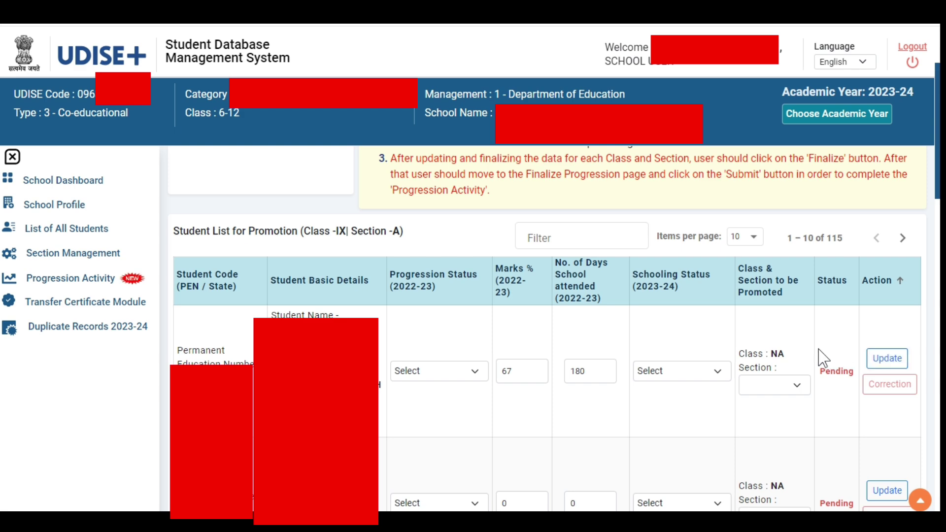
# - Scroll down to the last Class IX-A rows and attempt to finalize the section's progression data
pyautogui.scroll(-5, 802, 382)
pyautogui.scroll(-5, 802, 382)
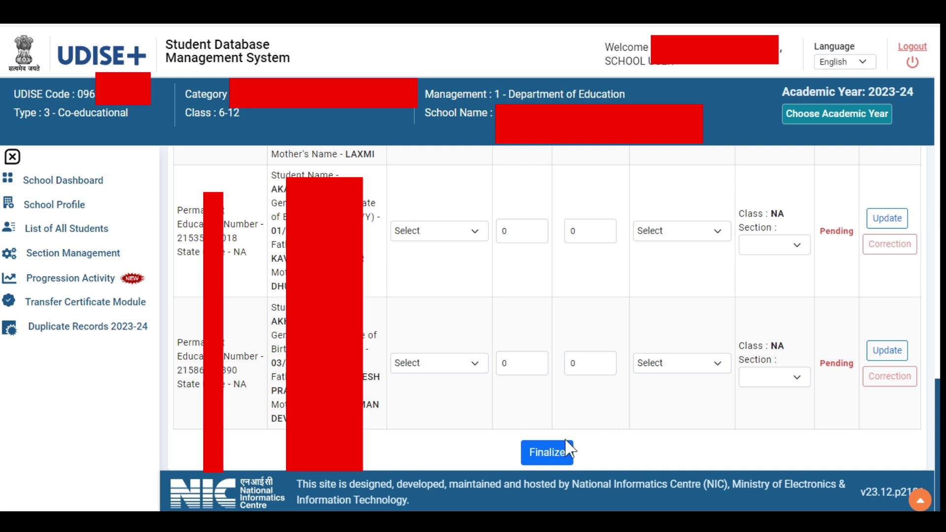
pyautogui.click(534, 448)
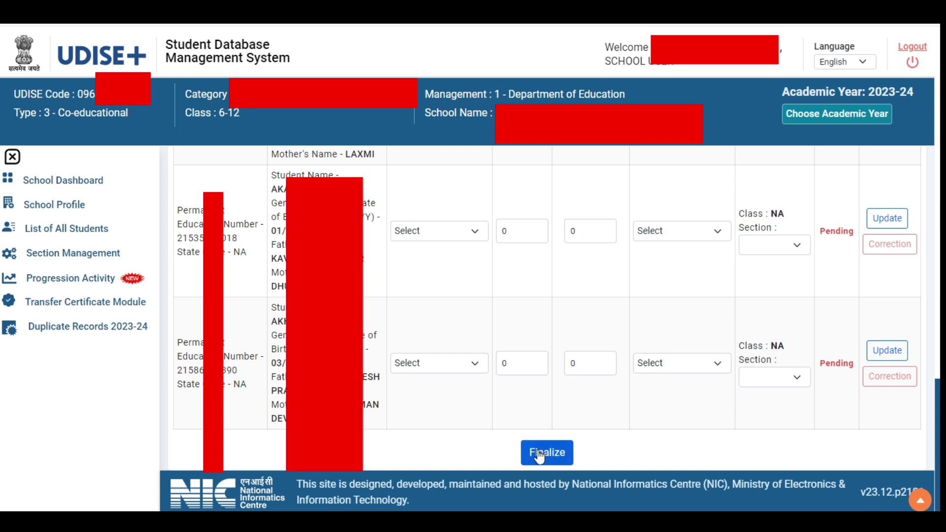